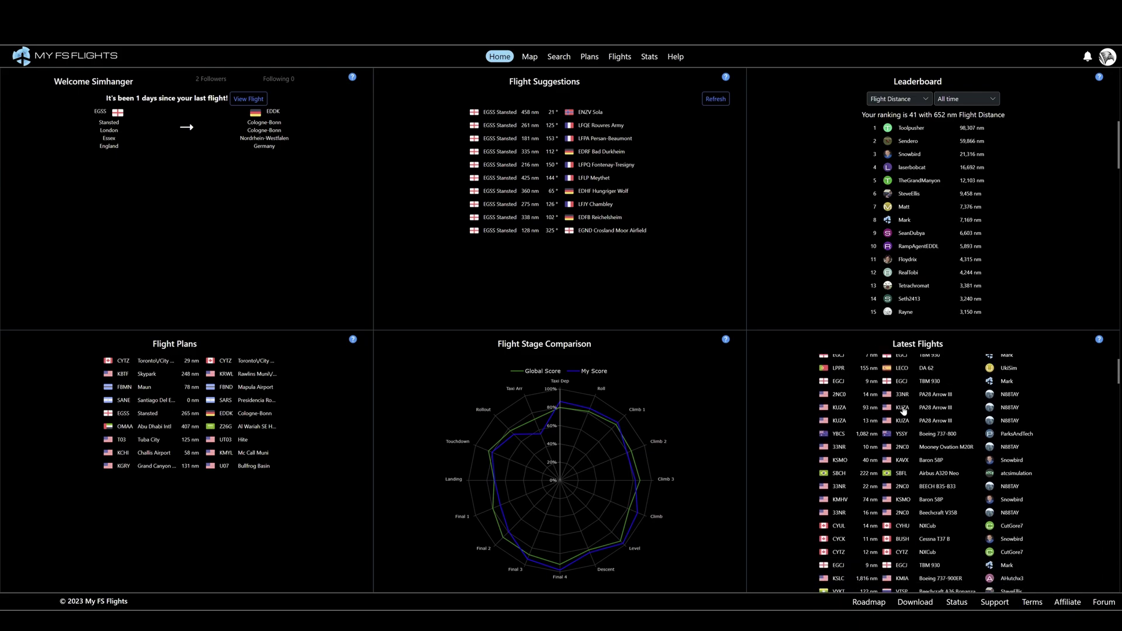
Refresh the Flight Suggestions from EGSS Stansted three times to get new destinations like EGPC Wick.
scroll(903, 411, down, 5)
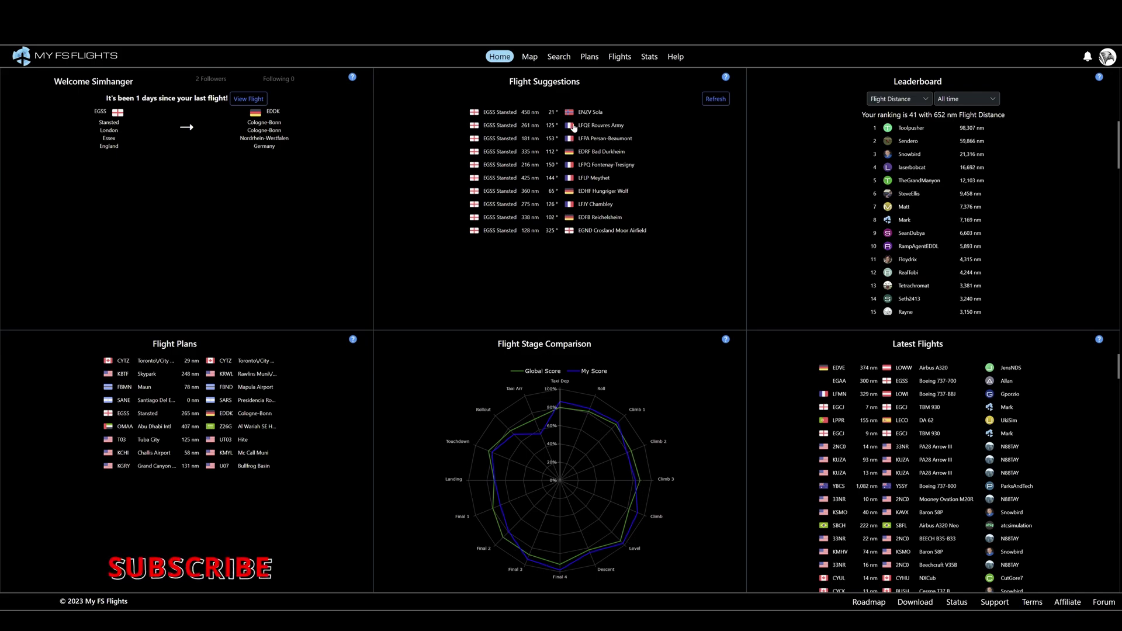
click(718, 100)
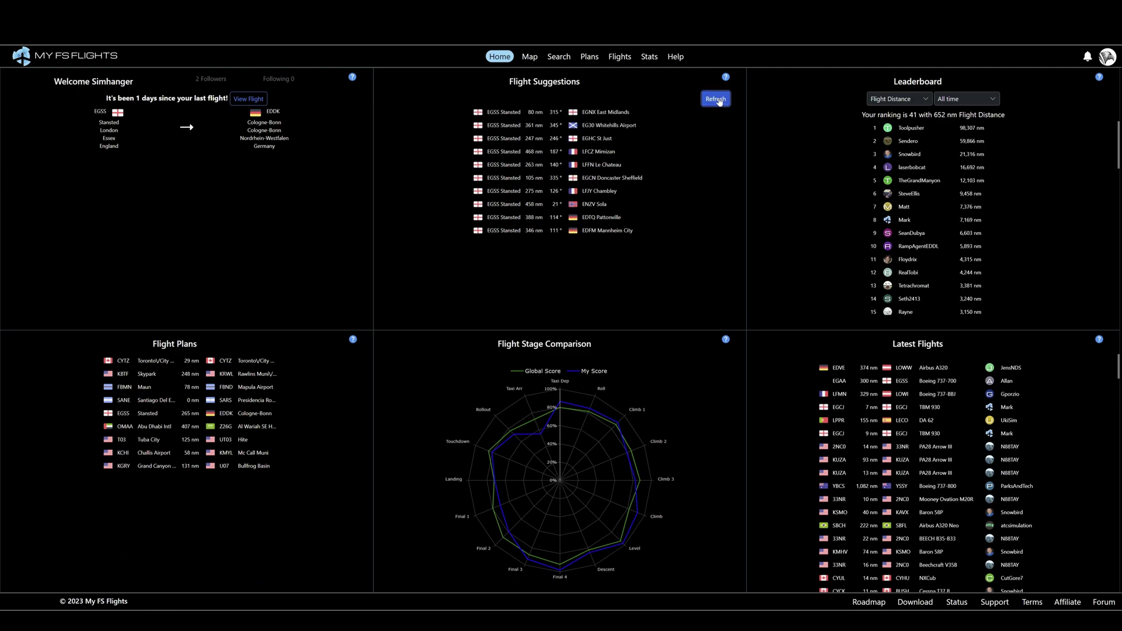
click(718, 100)
click(717, 100)
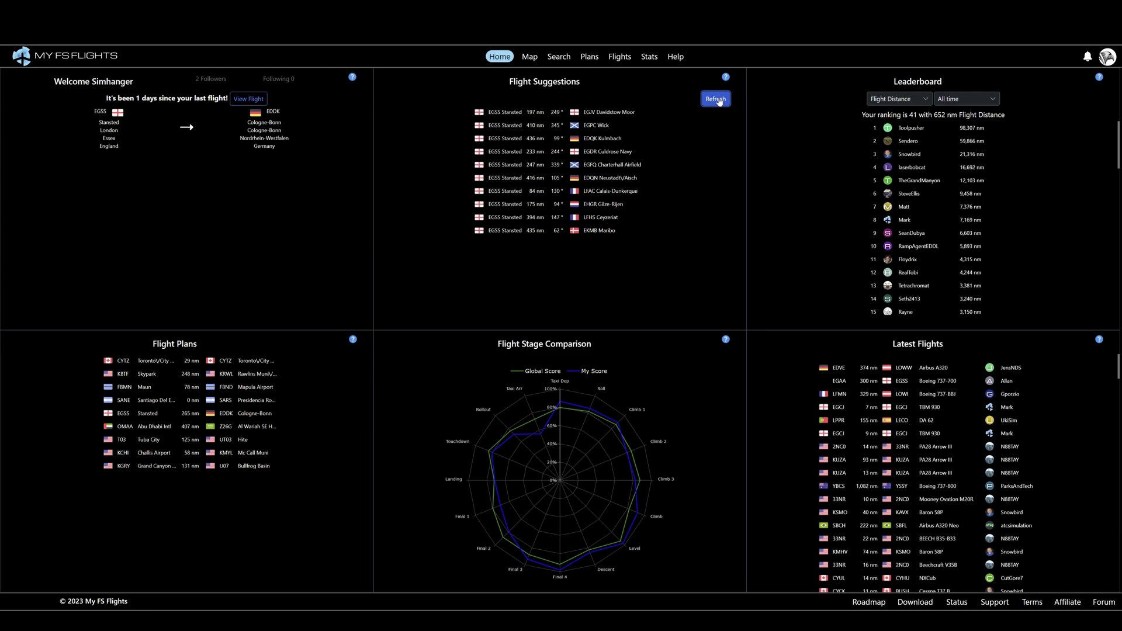
Open the CYTZ-to-CYTZ Cessna Skyhawk flight from the Flights logbook.
click(617, 56)
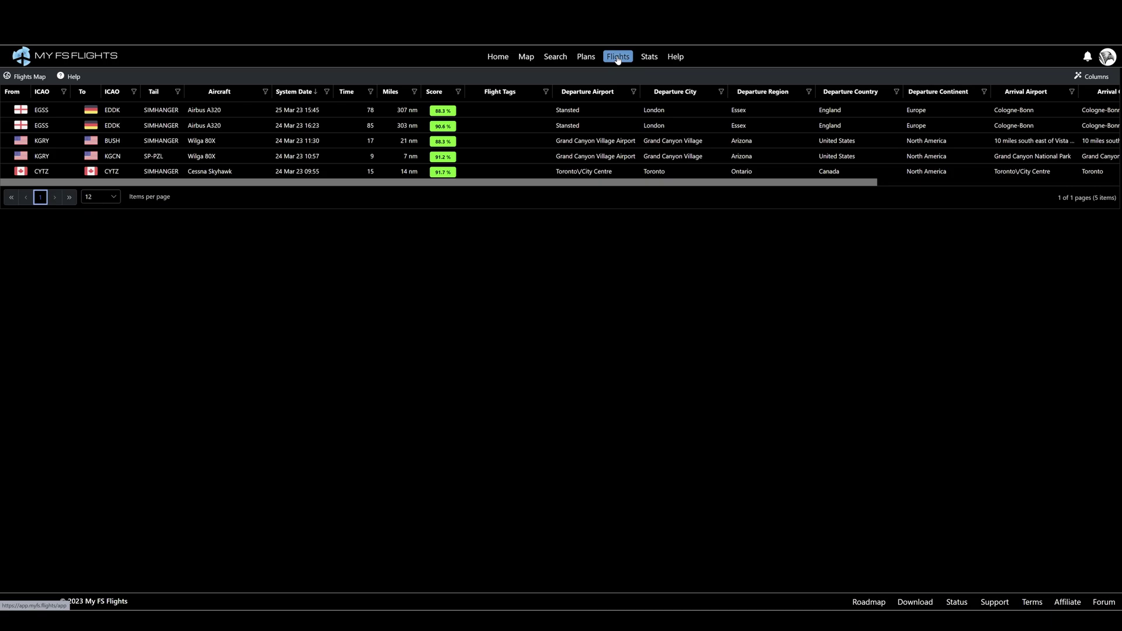
click(266, 171)
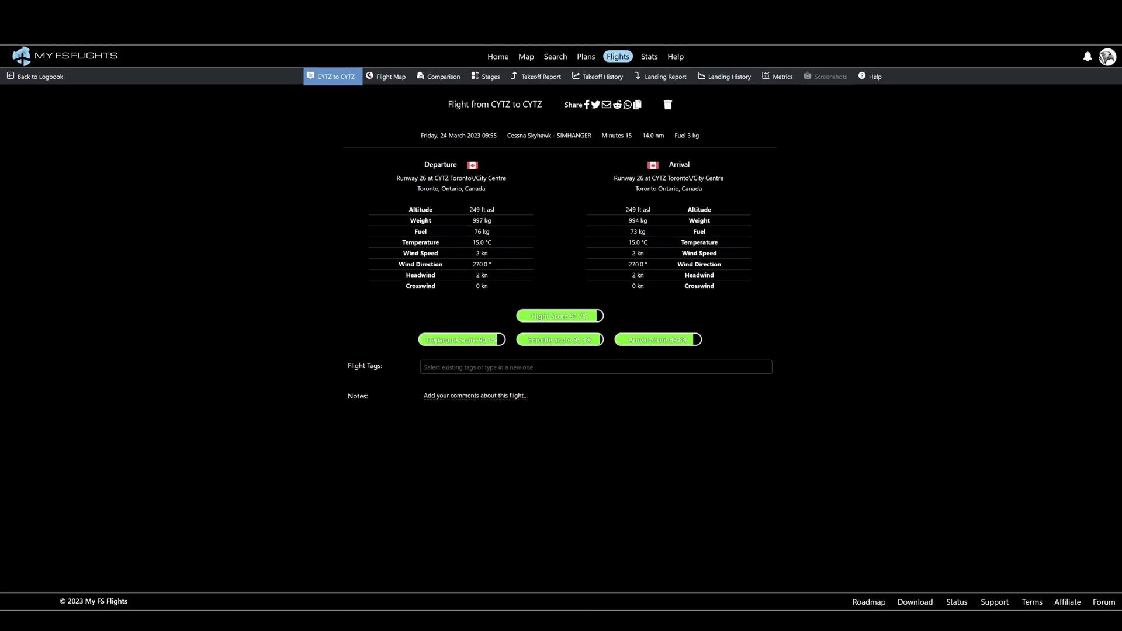
click(485, 78)
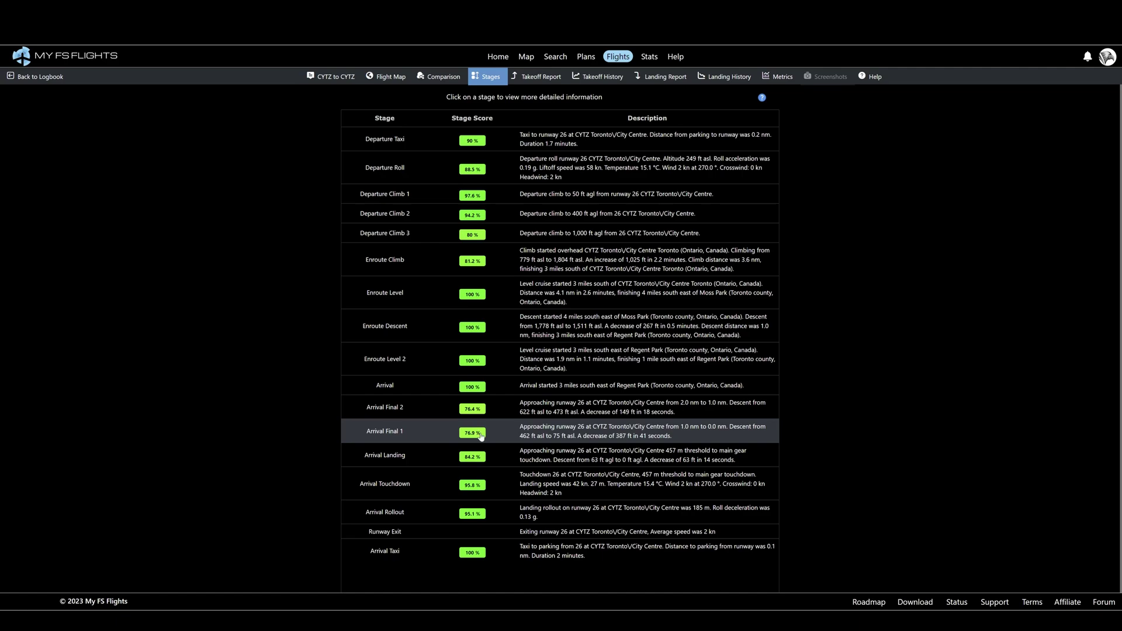
click(481, 436)
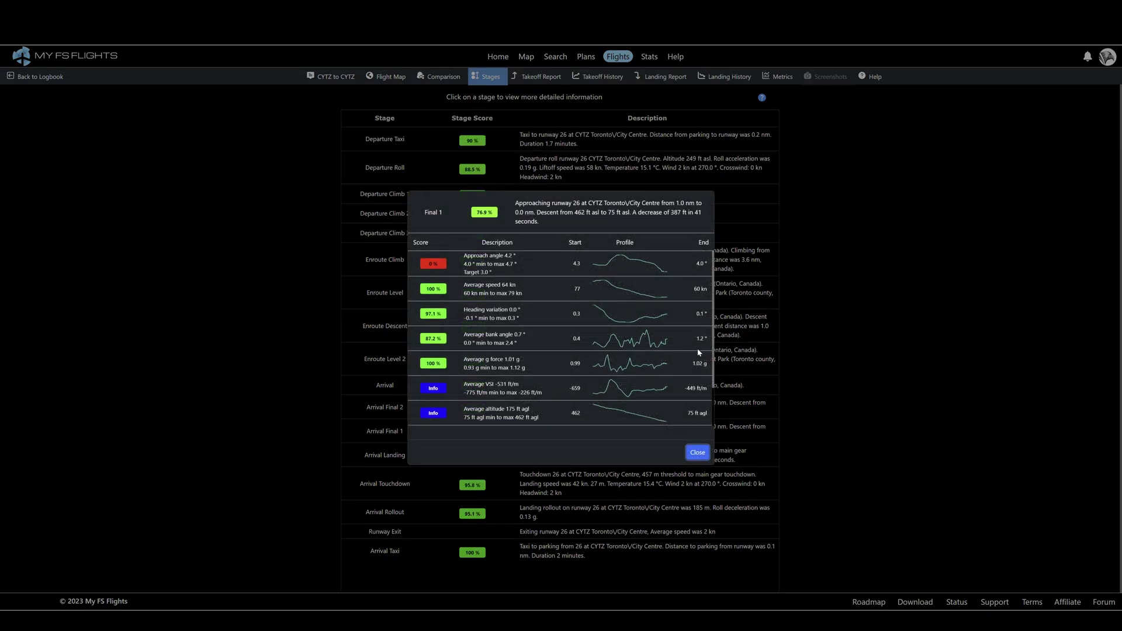
scroll(714, 347, down, 2)
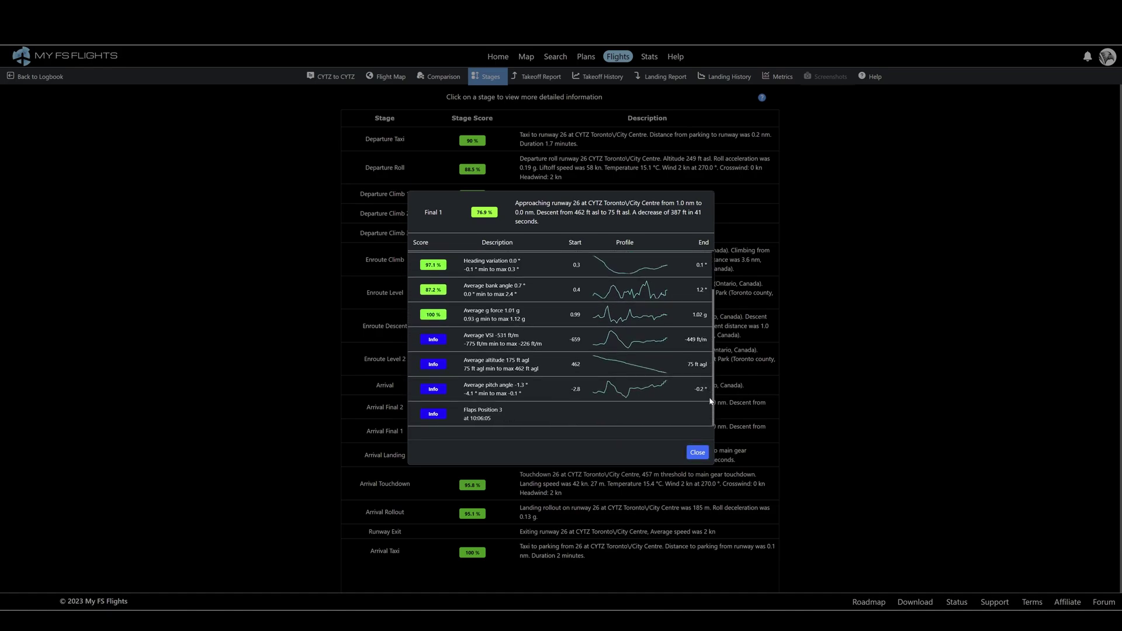
scroll(711, 373, up, 2)
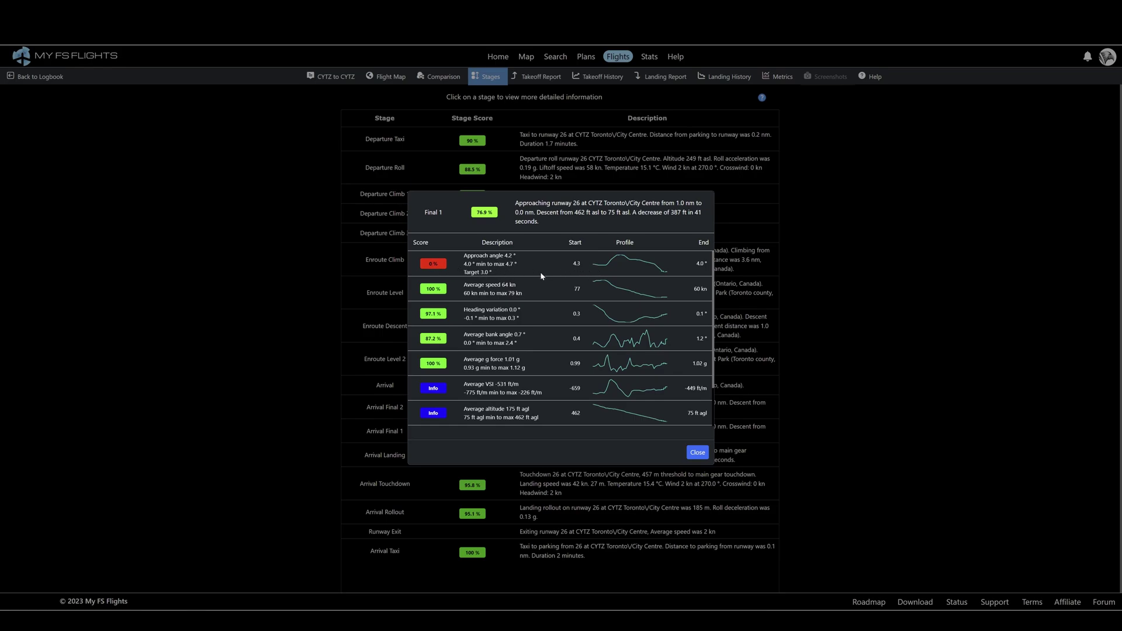
click(697, 453)
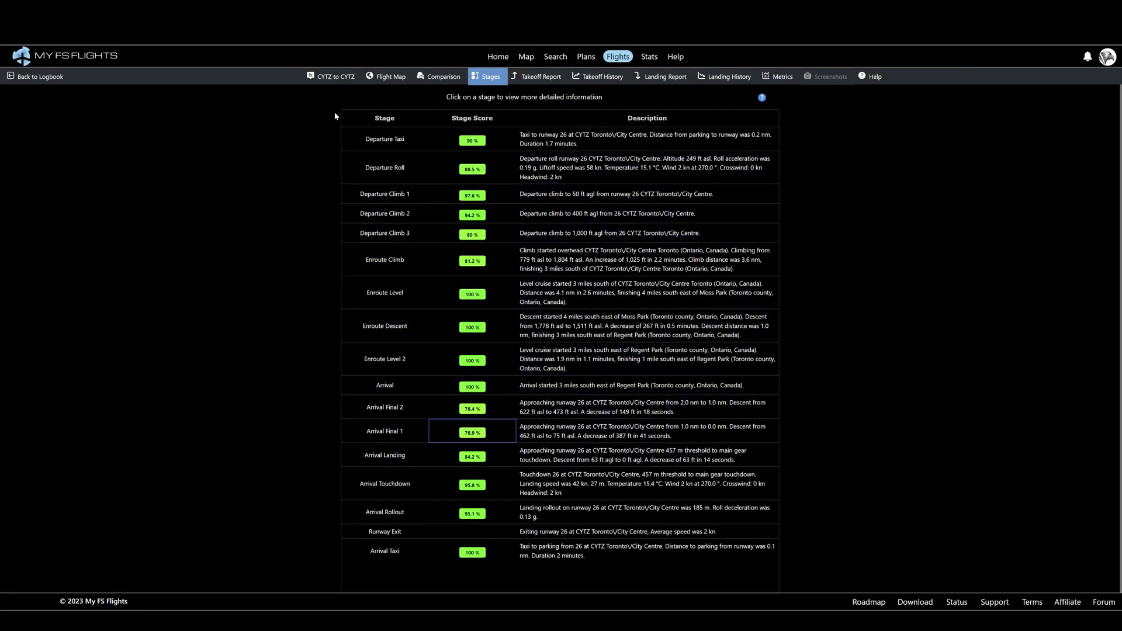
Show the flight's 3D track, tilted and zoomed onto Toronto Island with its stage labels.
click(382, 78)
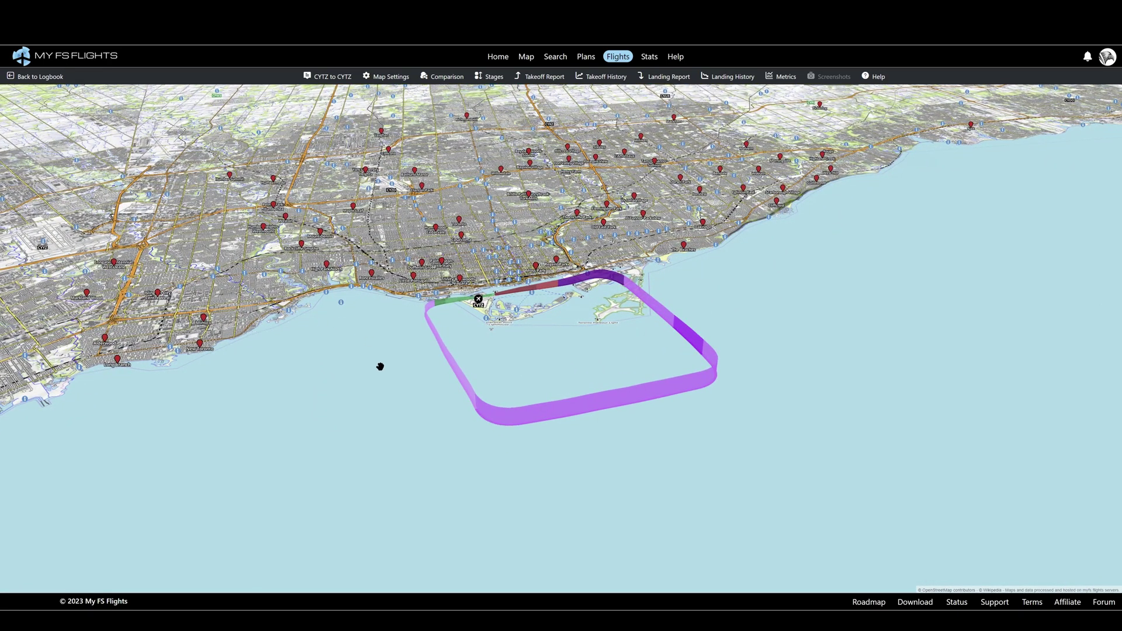
drag(380, 366, 370, 315)
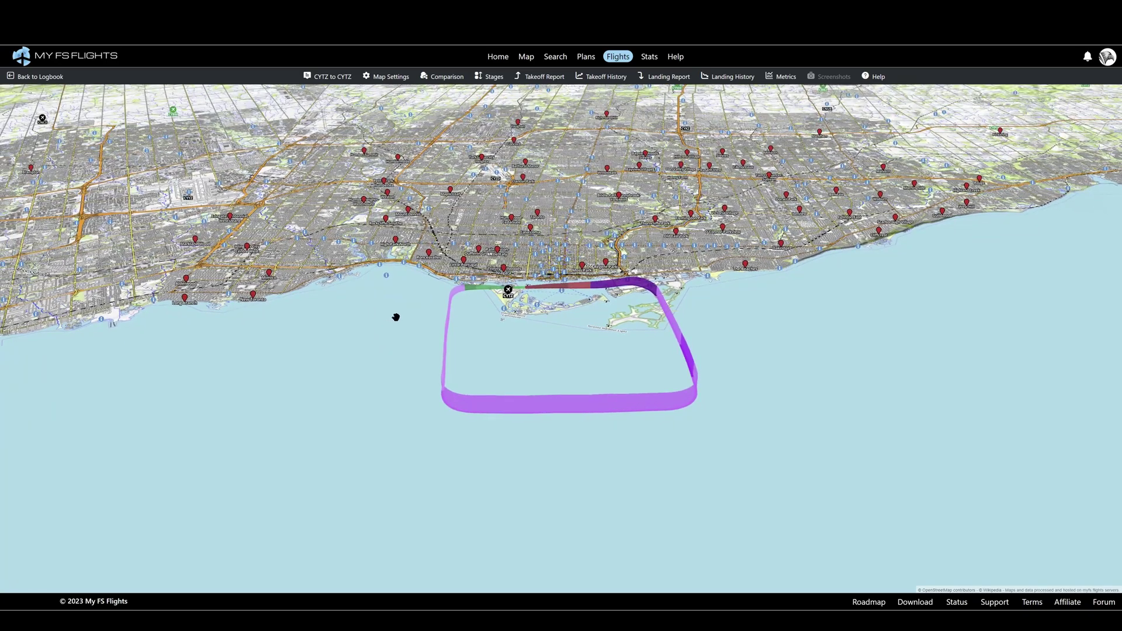
scroll(523, 360, up, 3)
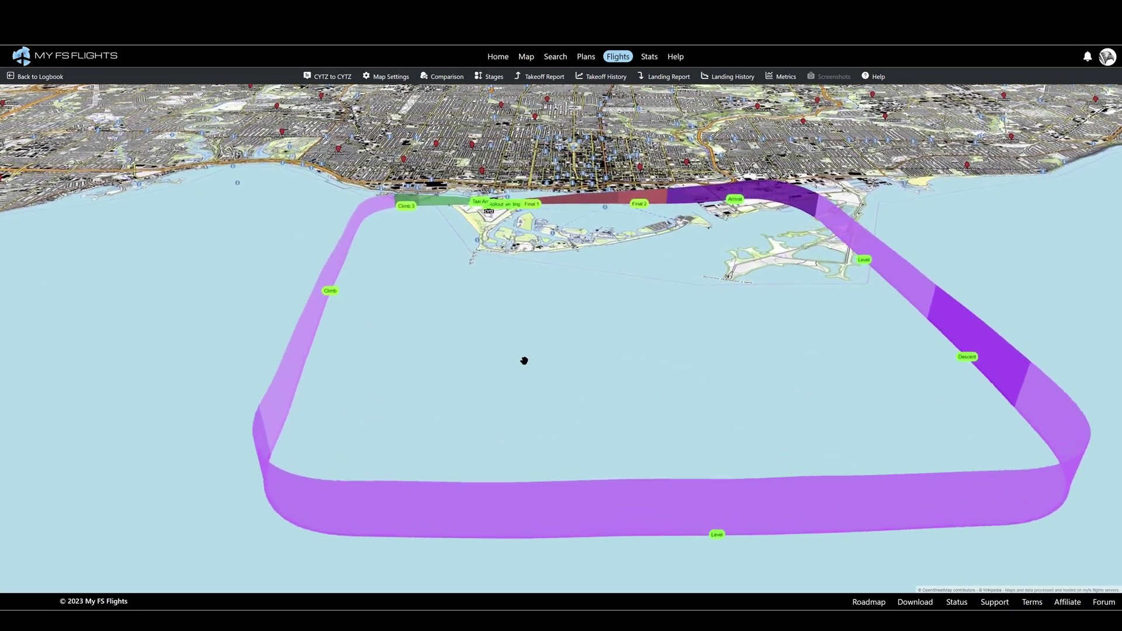
scroll(474, 293, up, 3)
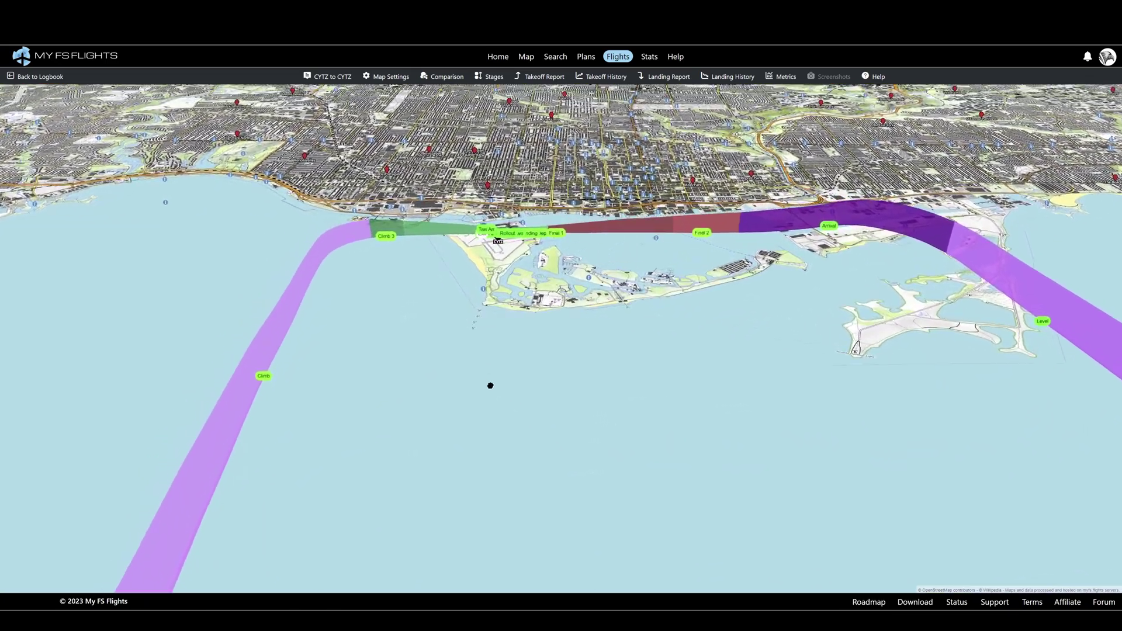
scroll(516, 328, up, 3)
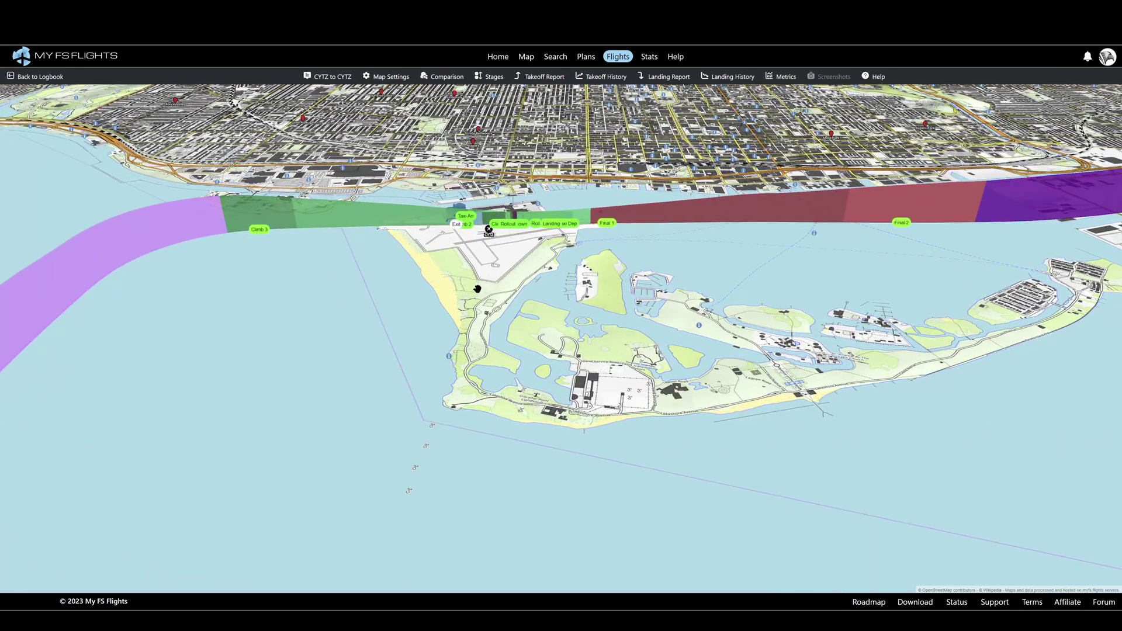
scroll(478, 289, up, 5)
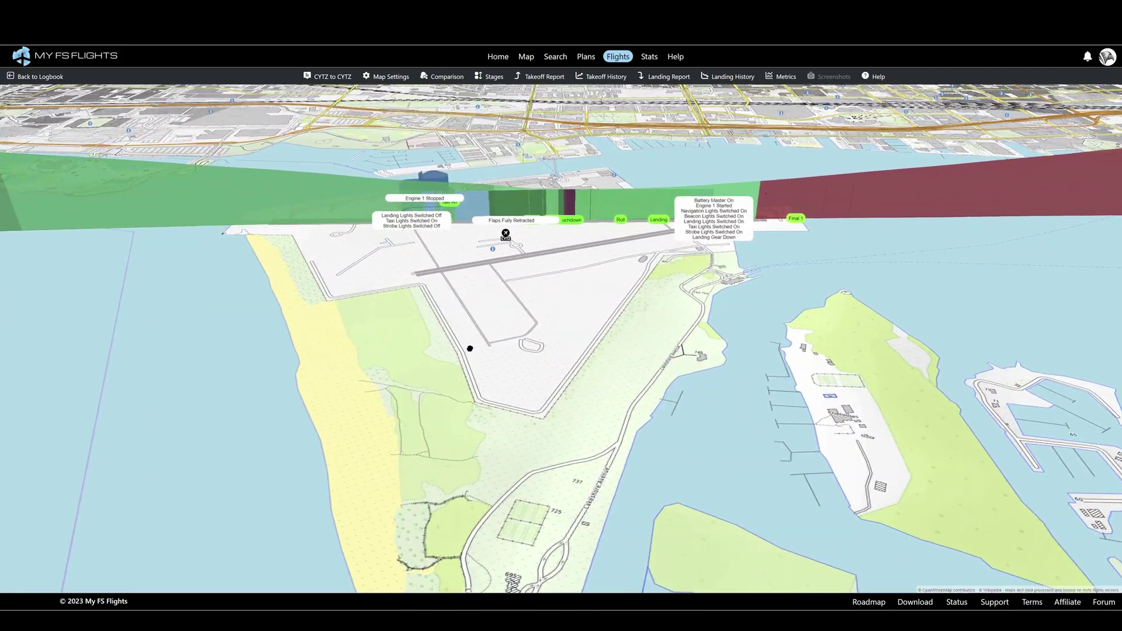
scroll(483, 433, up, 3)
scroll(483, 391, up, 3)
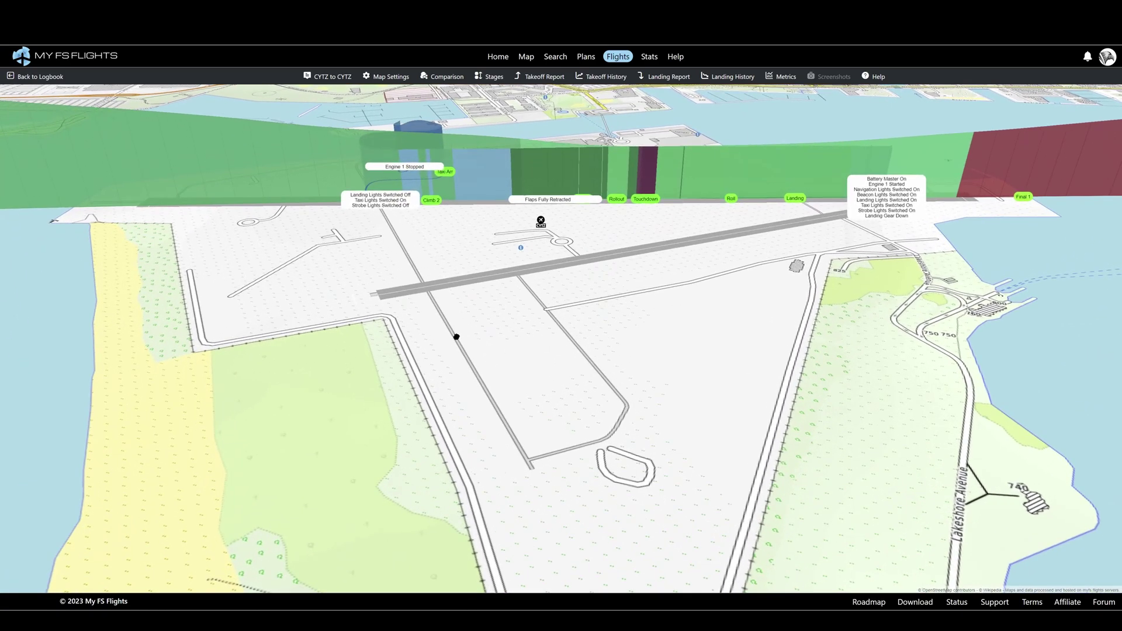
scroll(456, 337, up, 3)
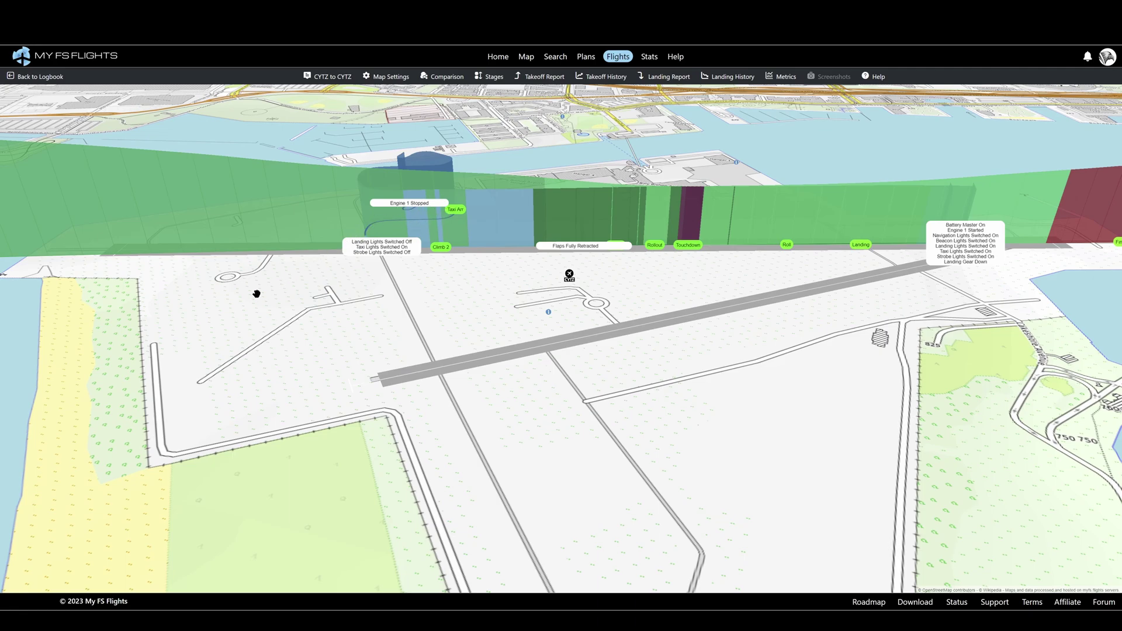
scroll(257, 294, down, 5)
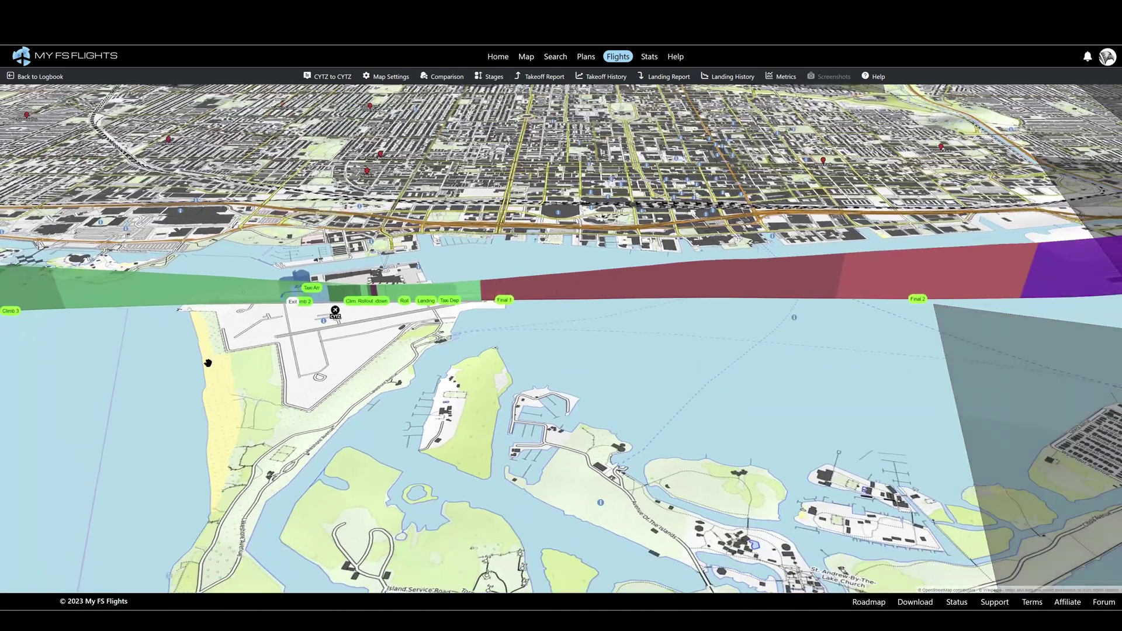
drag(204, 366, 439, 288)
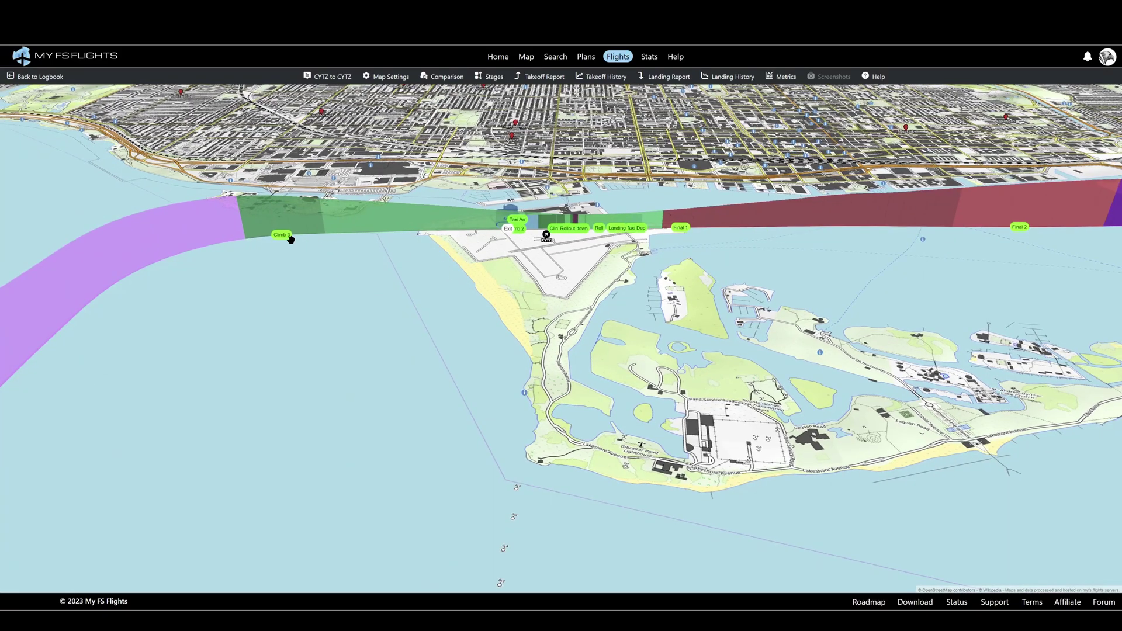
click(282, 236)
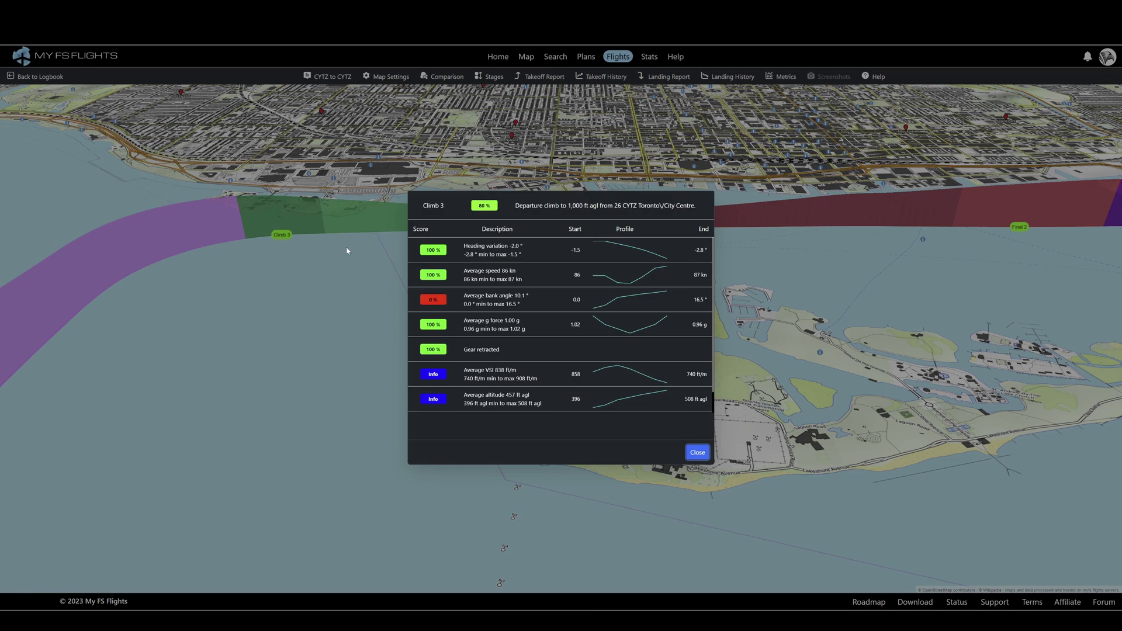
scroll(714, 331, down, 1)
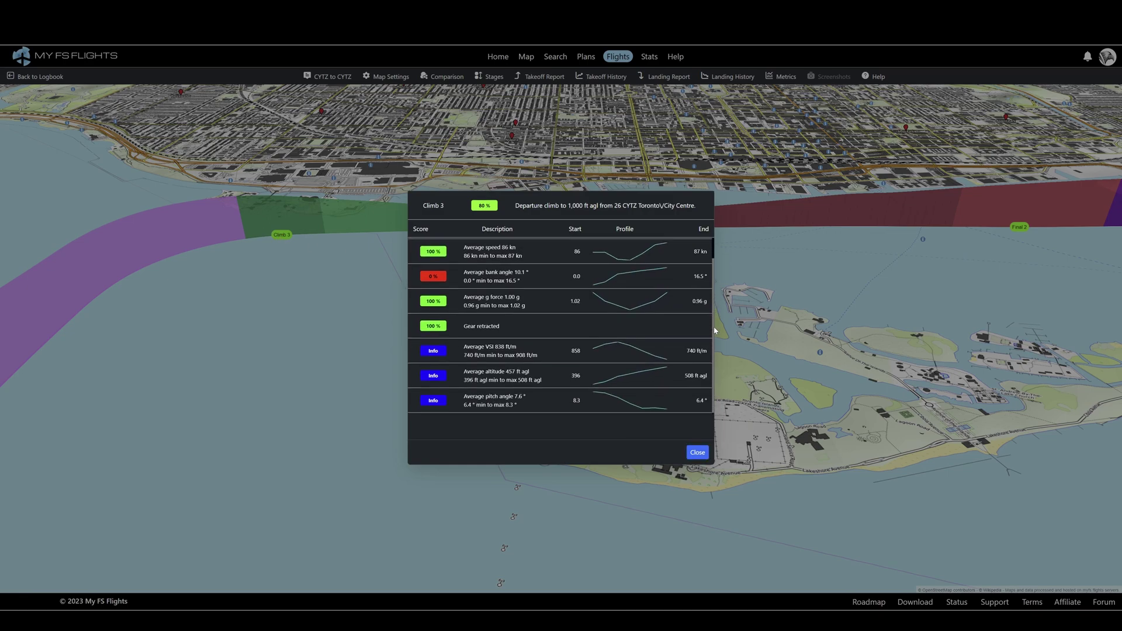
scroll(714, 332, up, 1)
scroll(710, 332, down, 1)
click(696, 454)
scroll(397, 419, up, 2)
scroll(397, 419, down, 5)
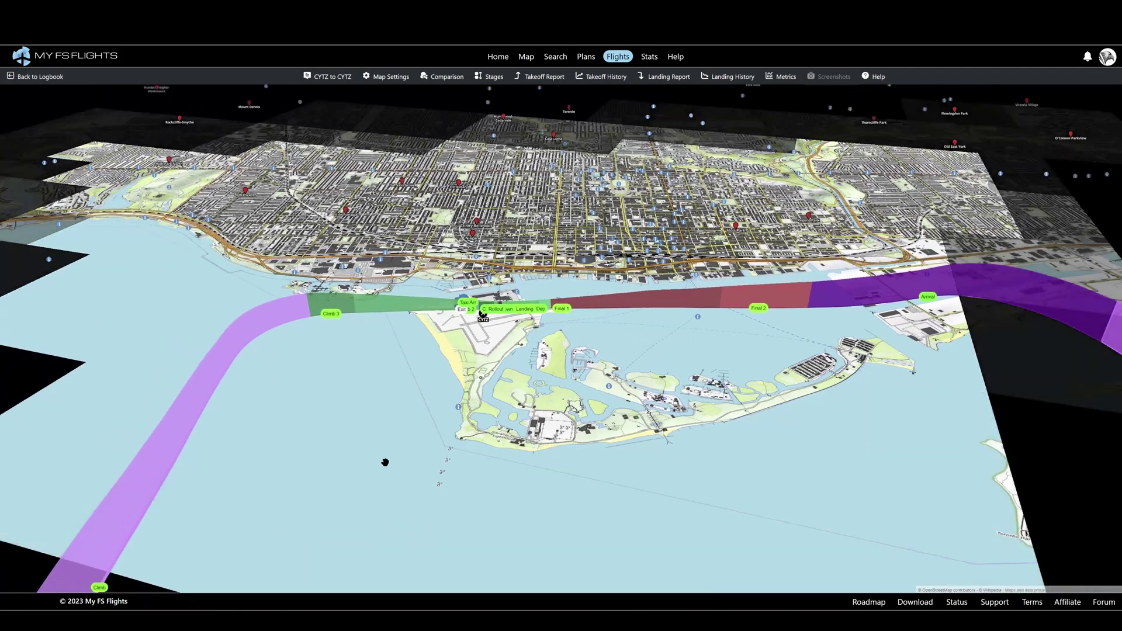
scroll(356, 372, down, 5)
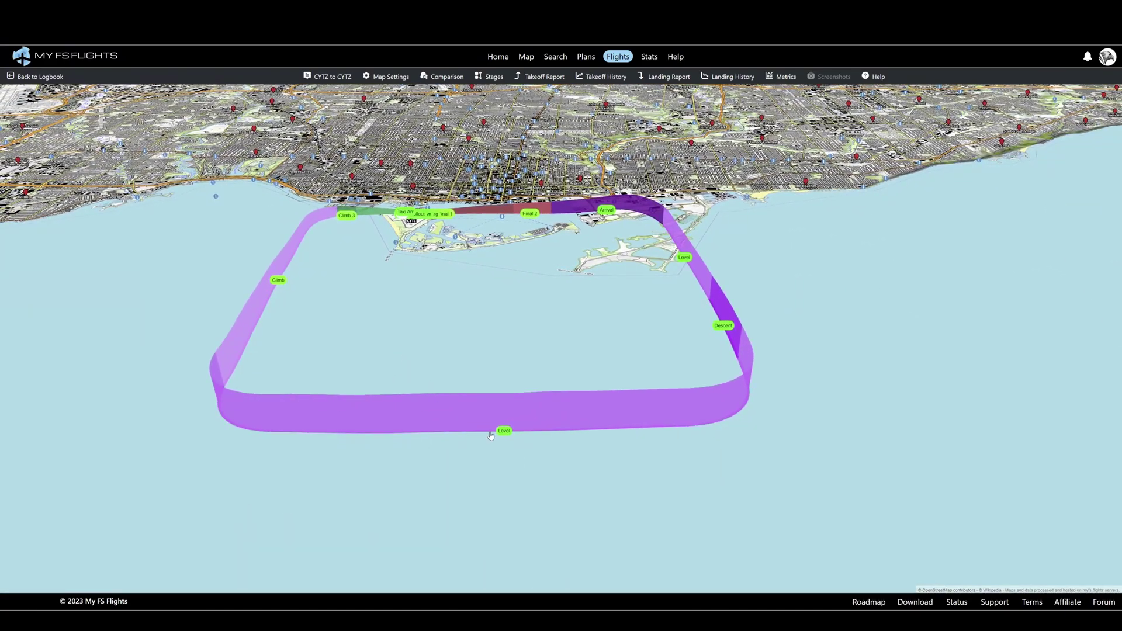
click(504, 431)
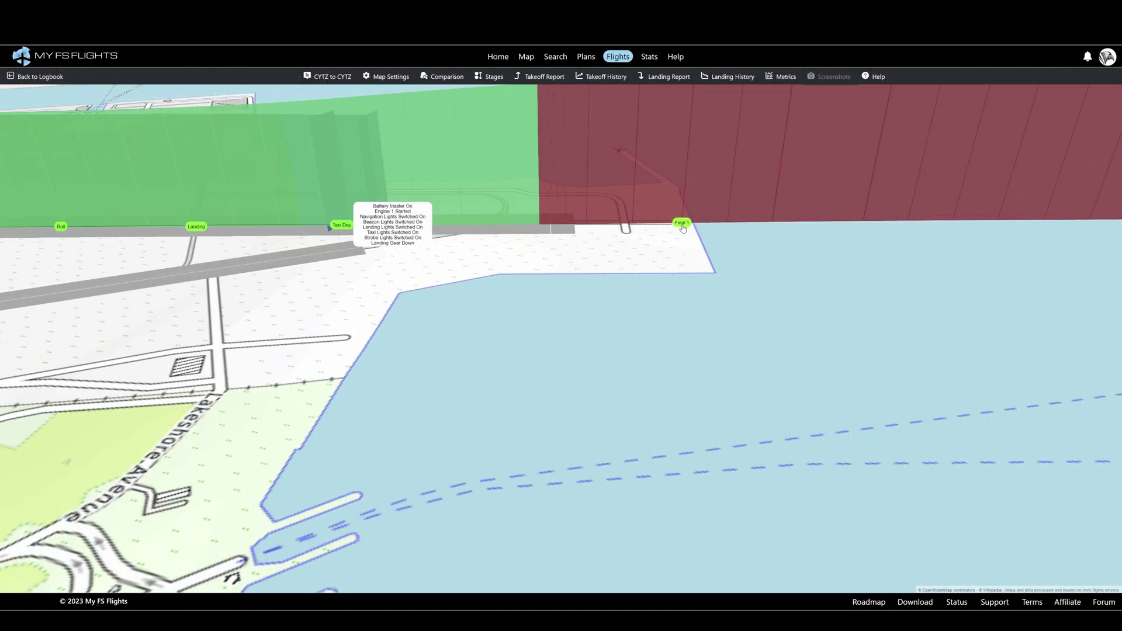
drag(213, 281, 553, 288)
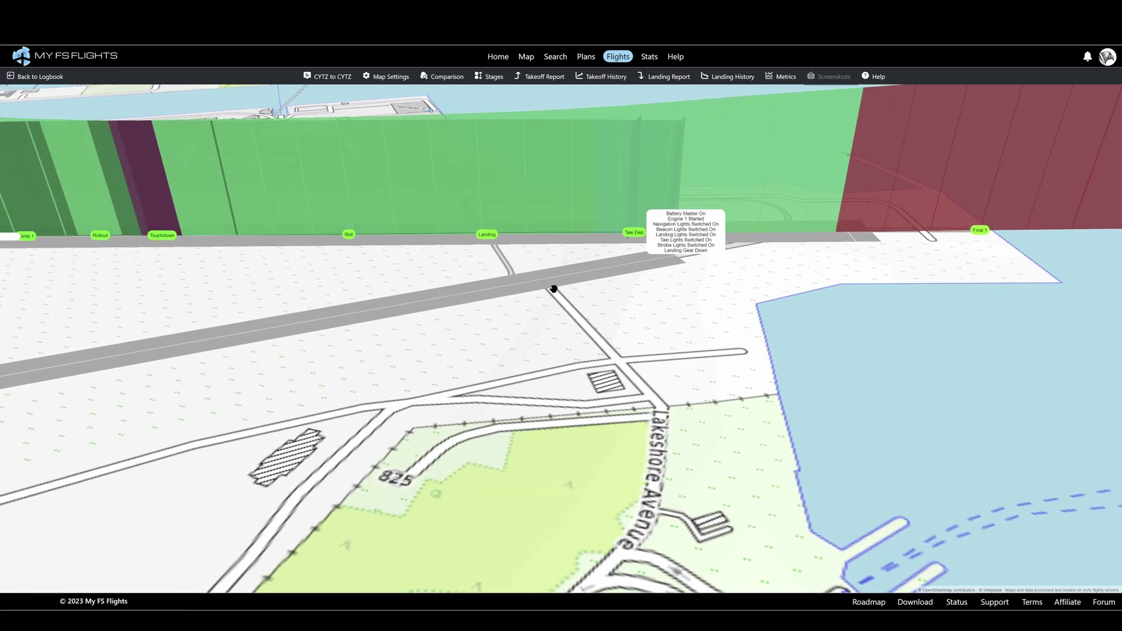
Check the Landing stage score, then bring up the Touchdown stage breakdown (95.8%).
click(486, 236)
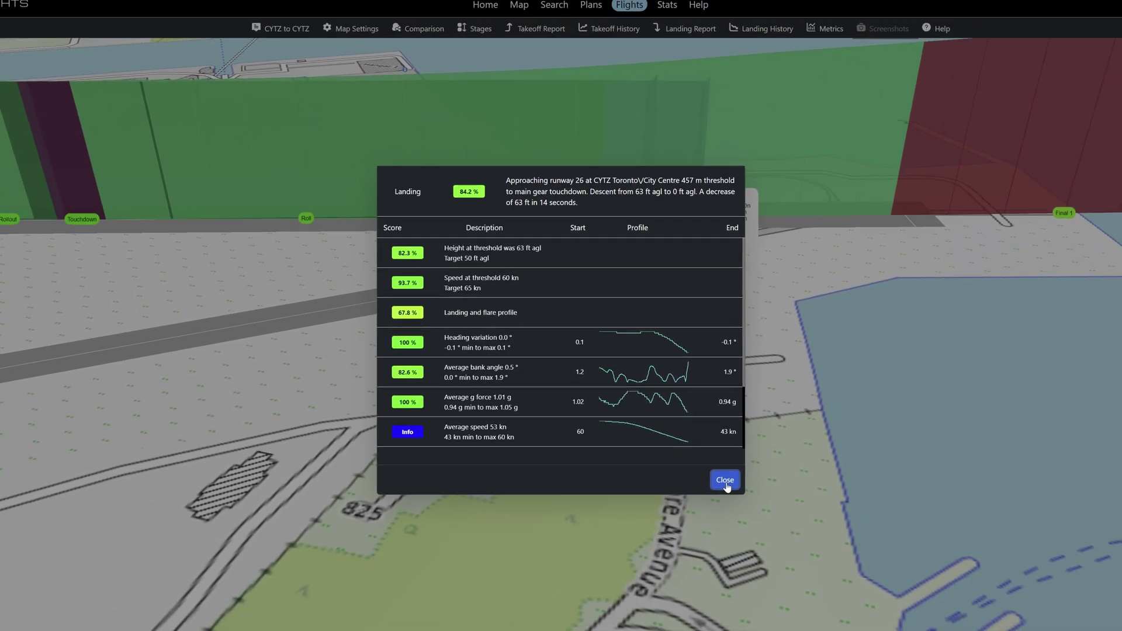
click(834, 590)
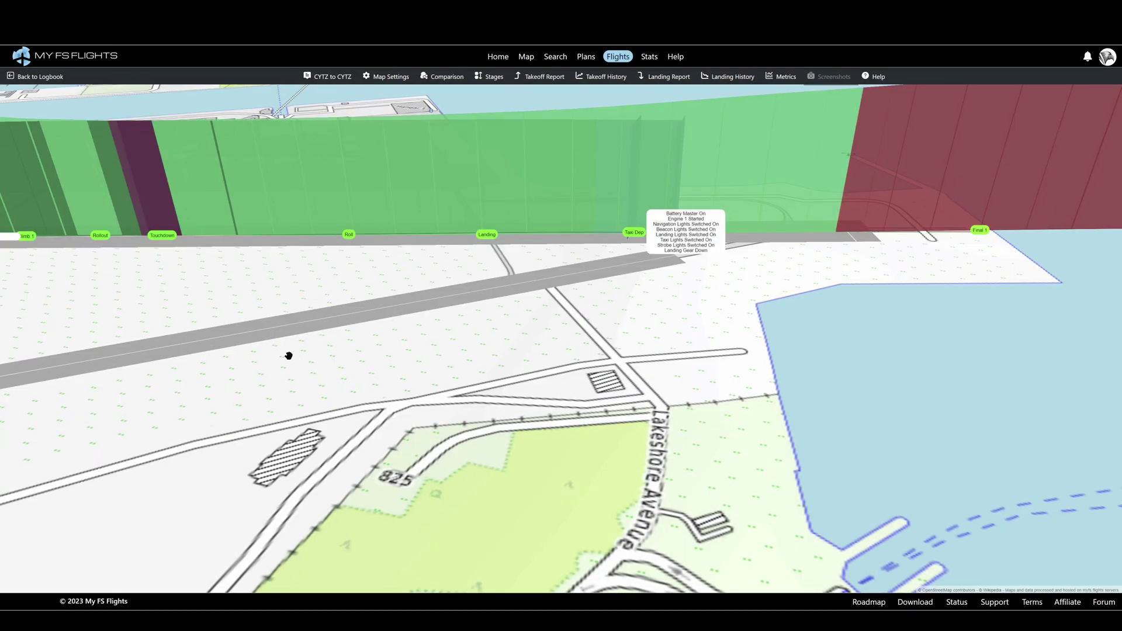
drag(247, 310, 581, 330)
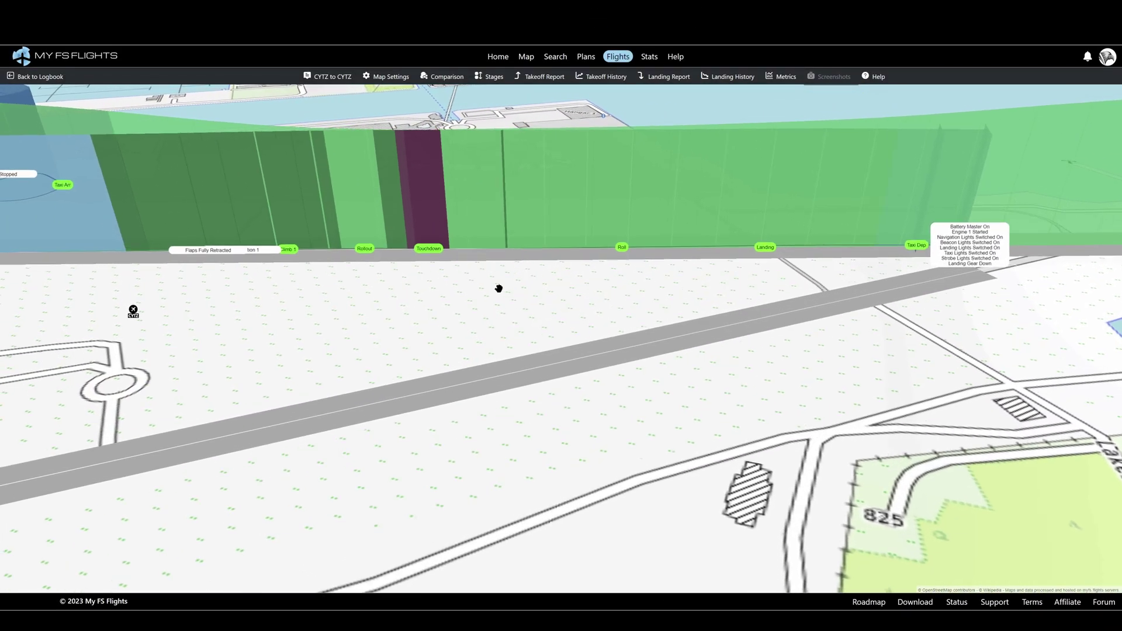
click(432, 256)
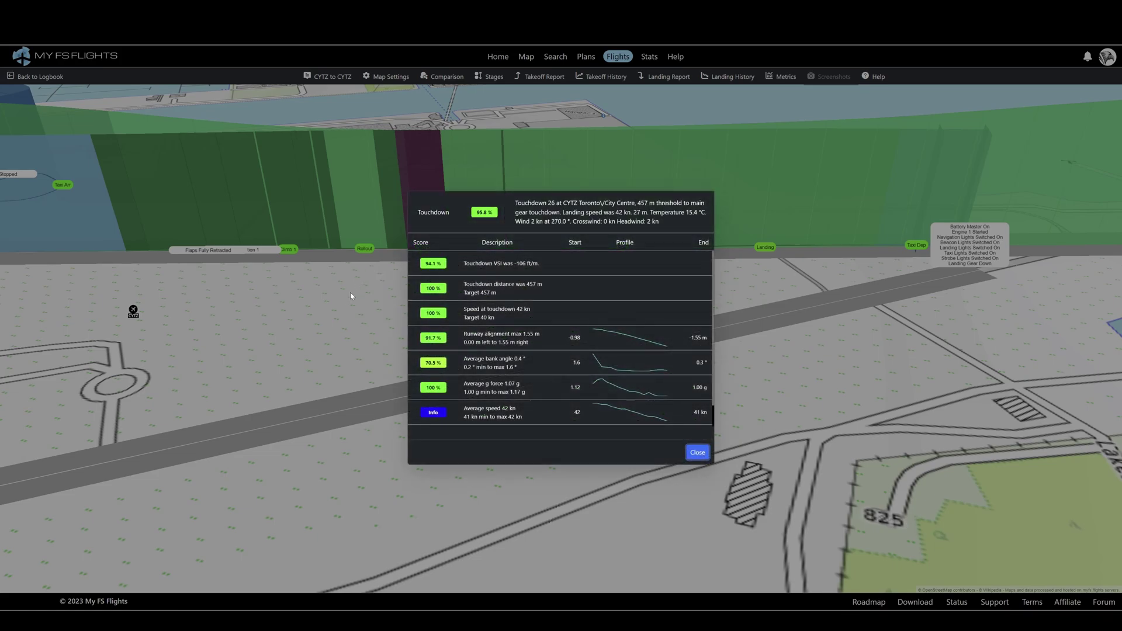
click(49, 78)
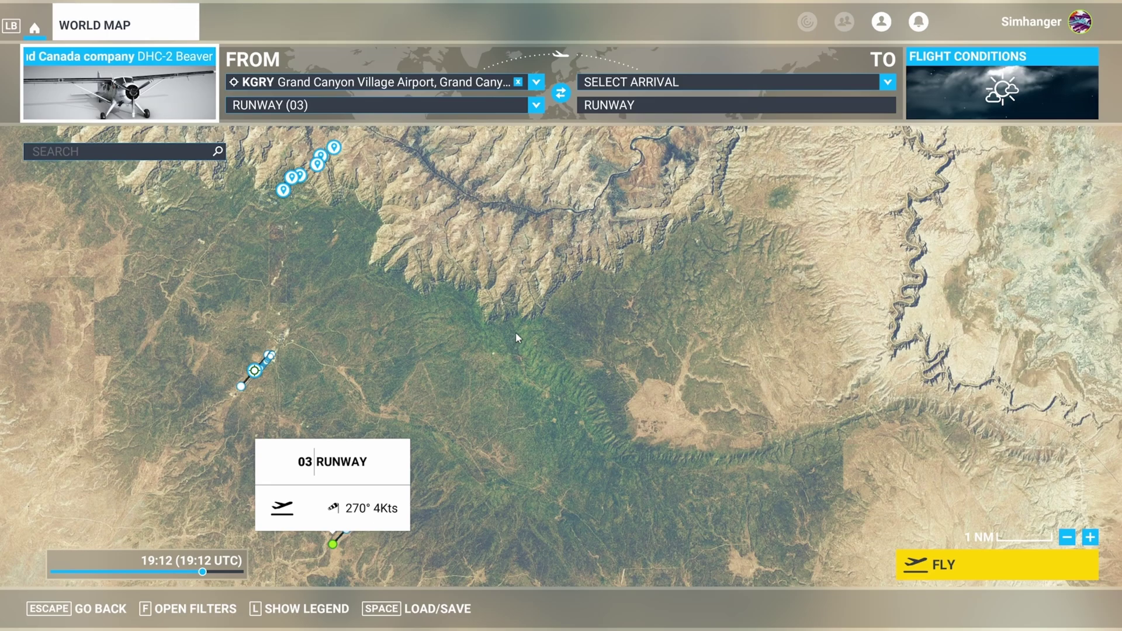
Set a custom point in the Grand Canyon as the arrival for the KGRY runway 03 departure.
drag(514, 309, 409, 514)
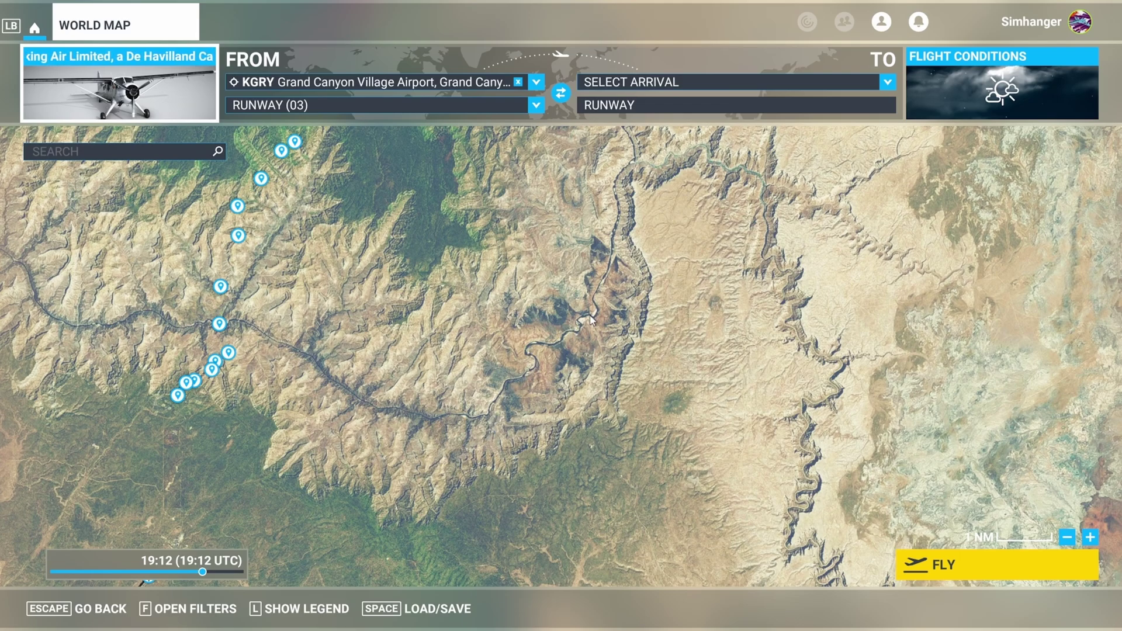
scroll(598, 311, up, 2)
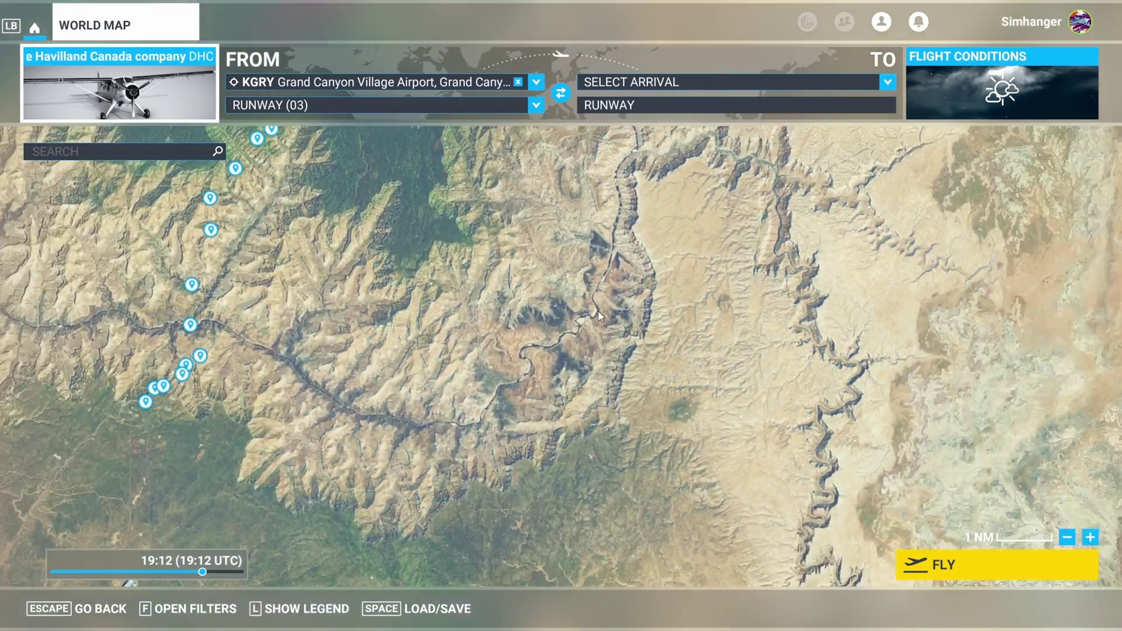
click(598, 311)
click(621, 342)
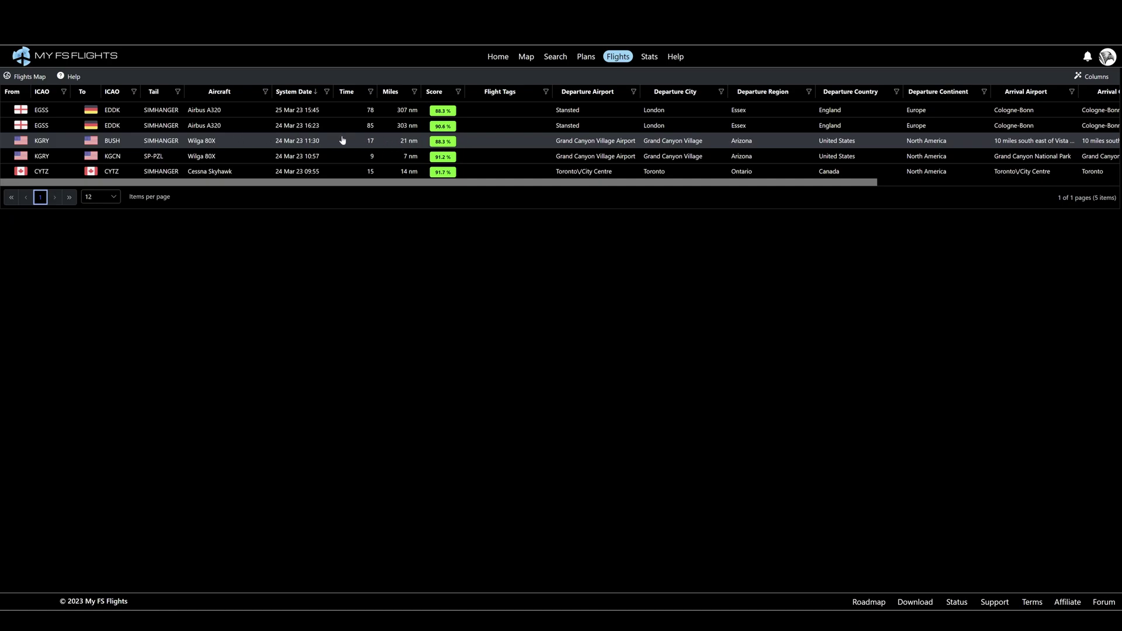
Open the KGRY-to-BUSH flight, check its Departure Roll stage score, and show its 3D route.
click(310, 142)
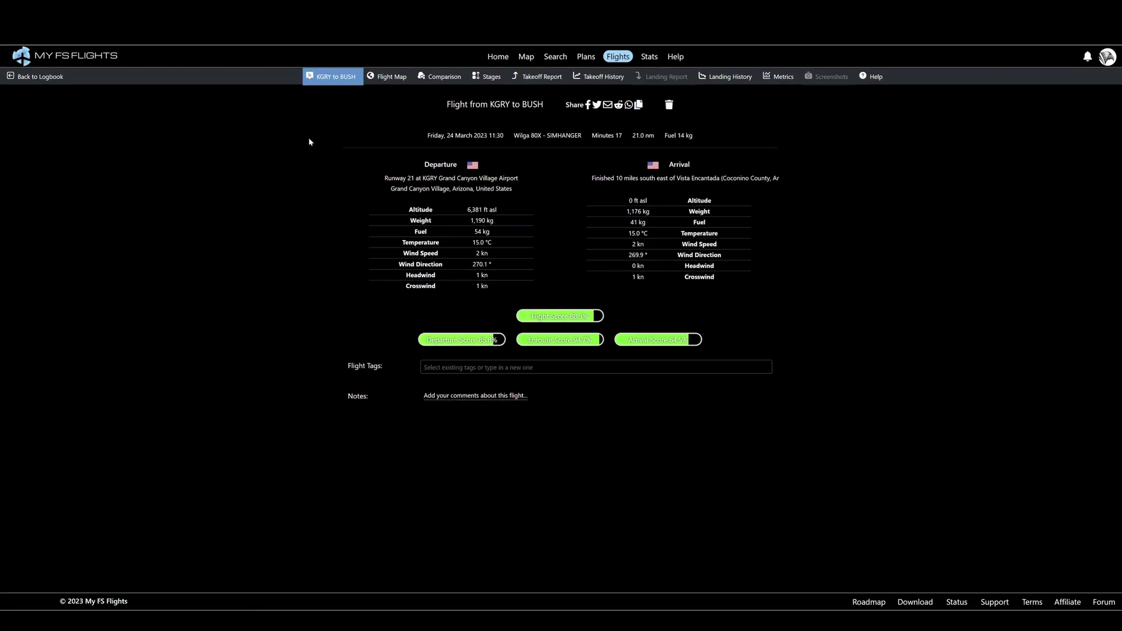
click(486, 78)
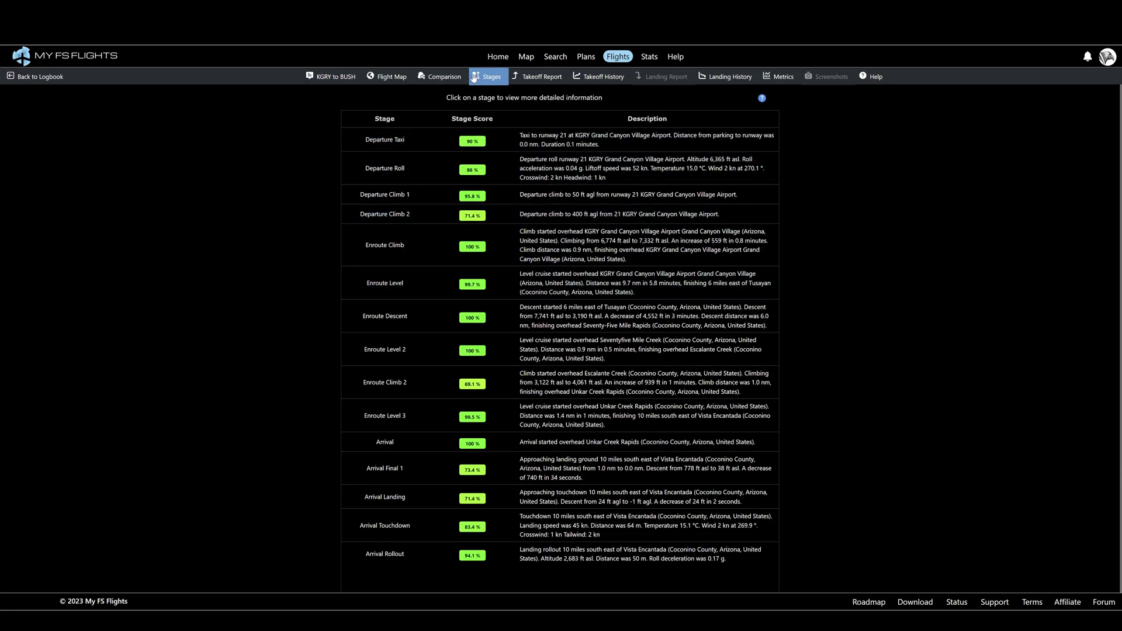
click(472, 173)
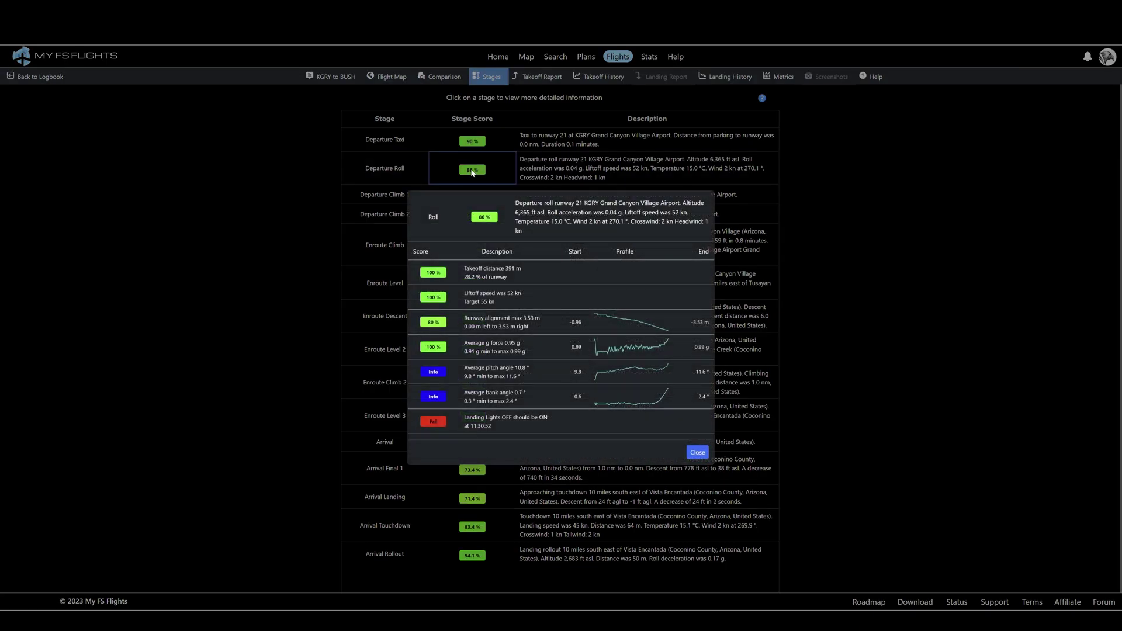
click(697, 453)
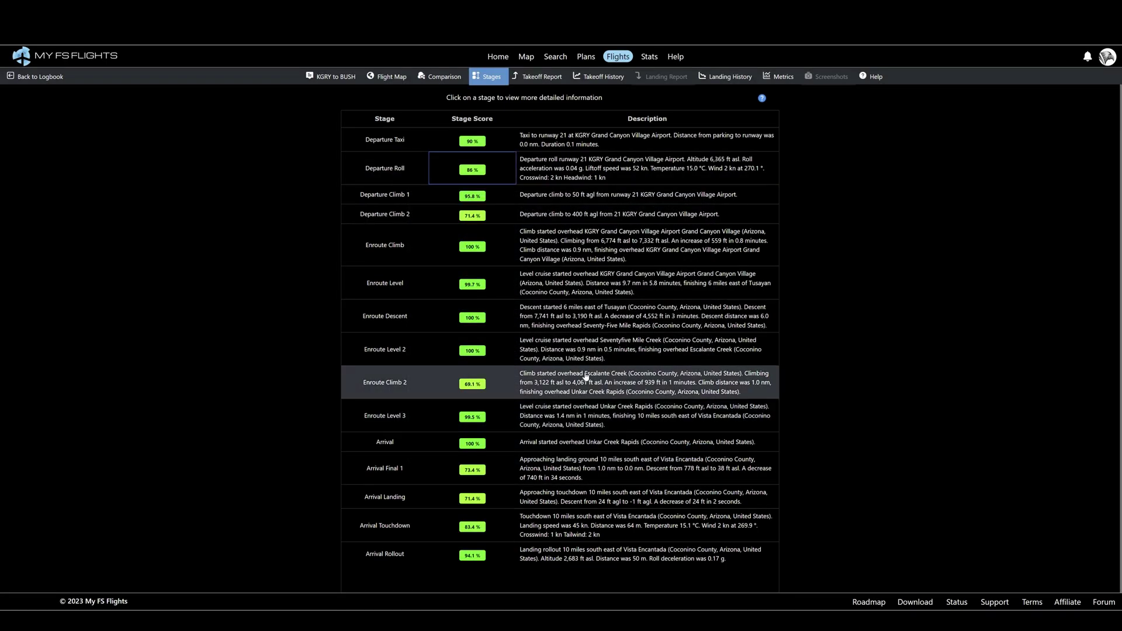
click(391, 76)
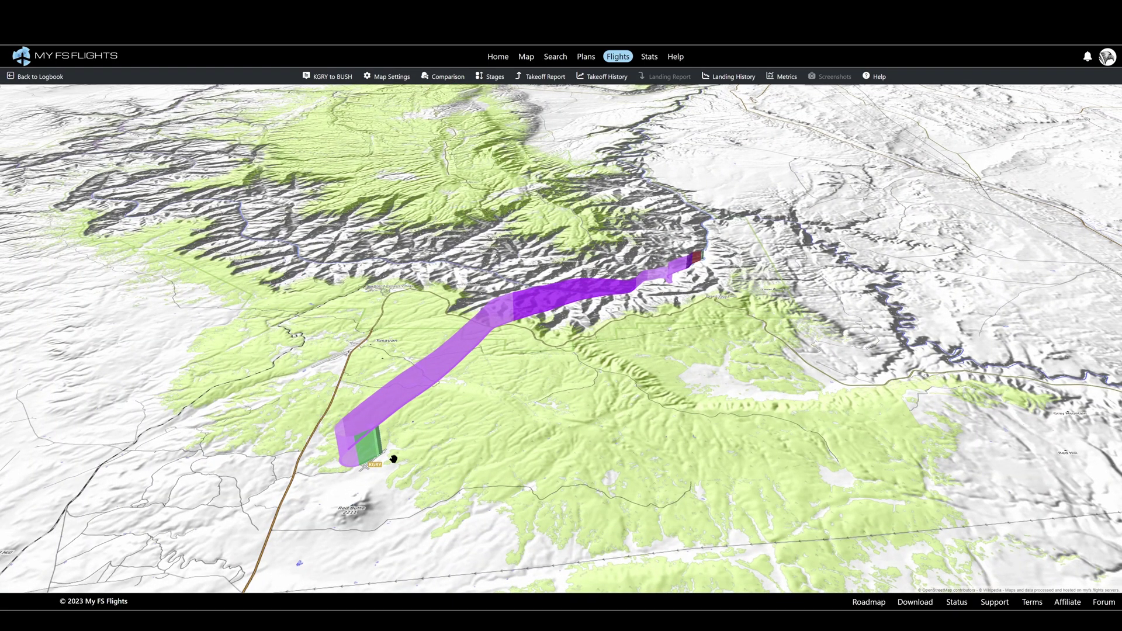
Zoom and pan the 3D map to the BUSH arrival by the Colorado River, near Touchdown and Rollout.
scroll(383, 466, up, 5)
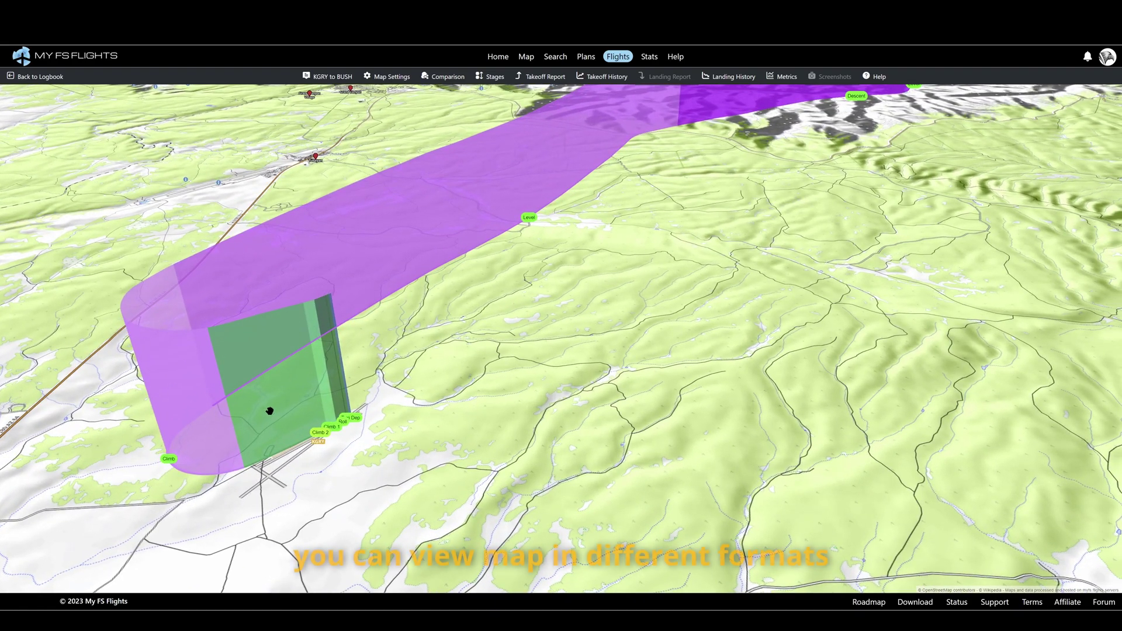
drag(598, 218, 471, 531)
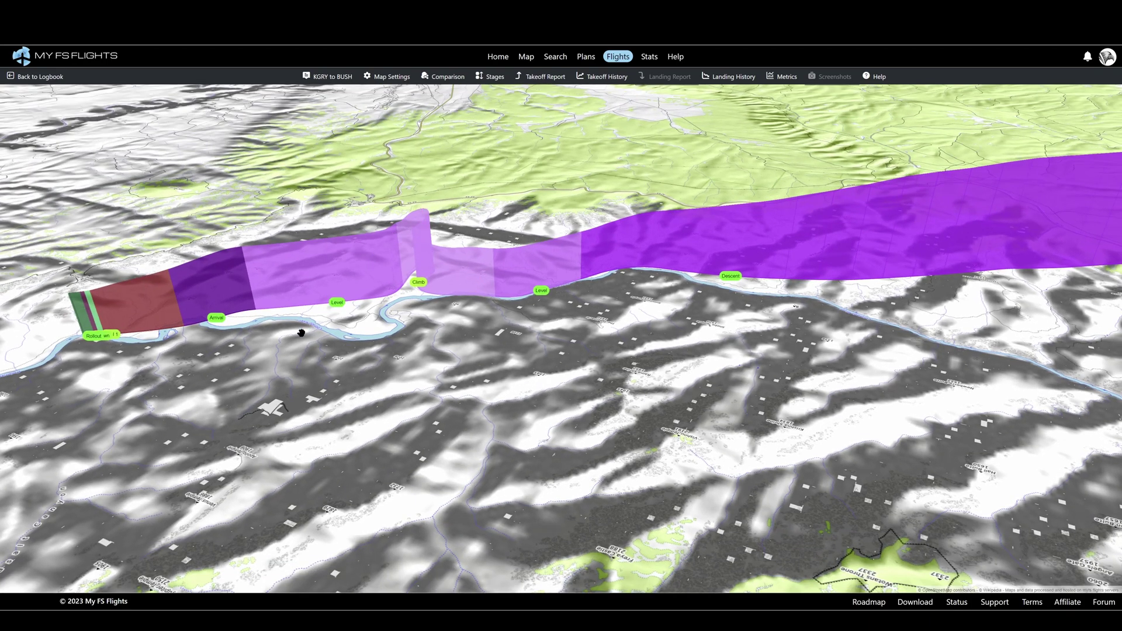
drag(211, 347, 460, 346)
scroll(460, 346, up, 10)
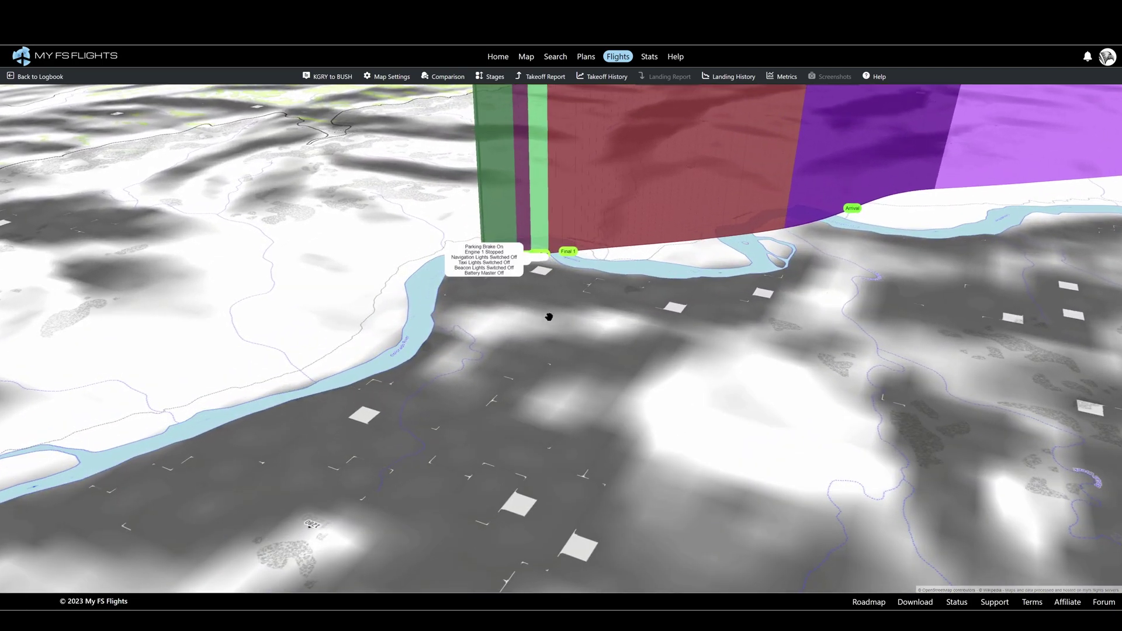
scroll(545, 339, up, 10)
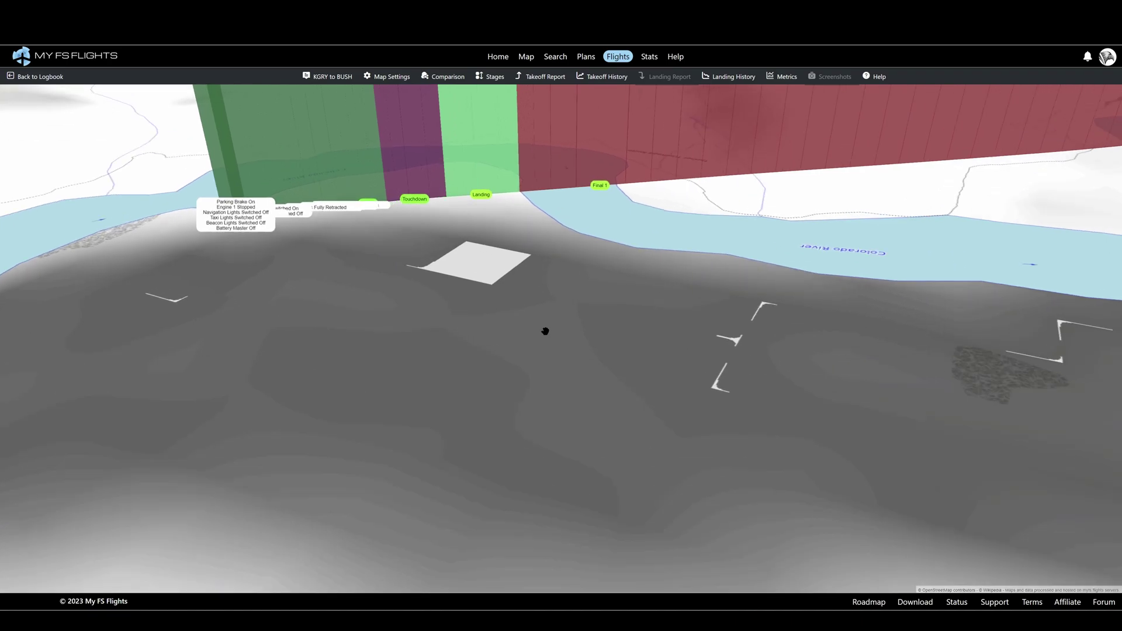
drag(545, 331, 731, 456)
drag(424, 320, 471, 415)
scroll(496, 341, up, 5)
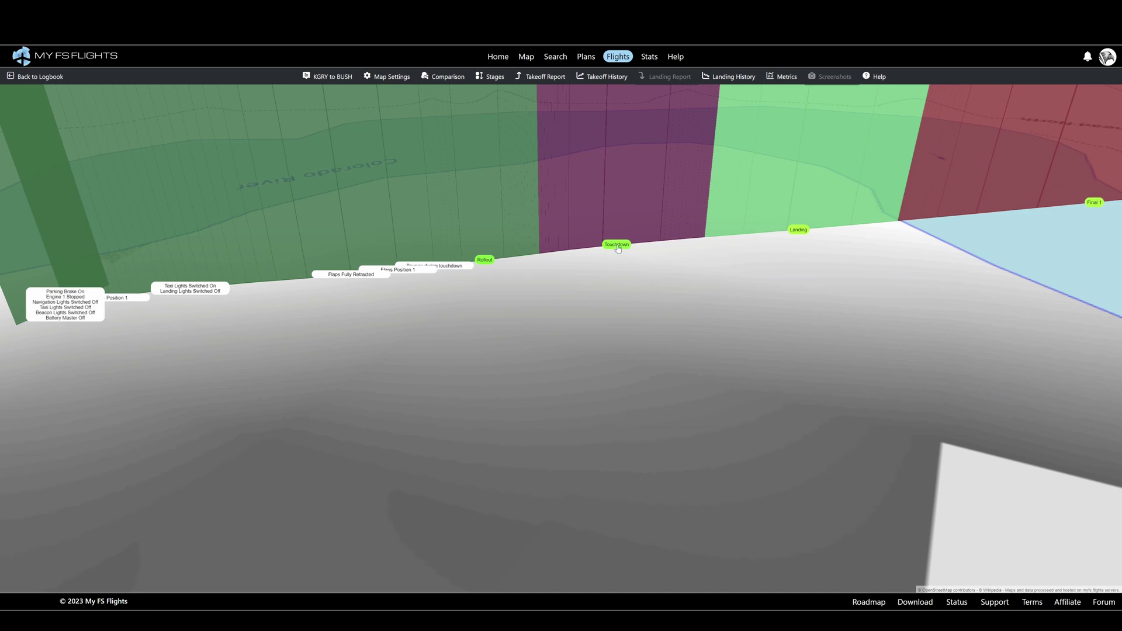
Review the Touchdown (83.4%) and Rollout (94.1%) scores, then move closer to the bounce marker.
click(616, 245)
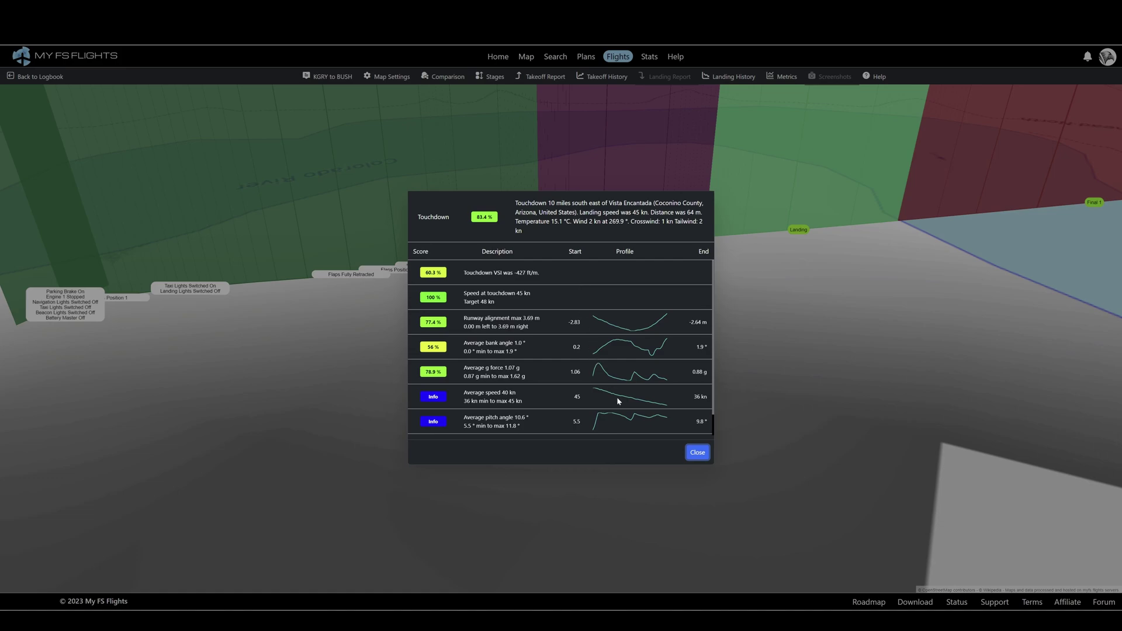
click(692, 454)
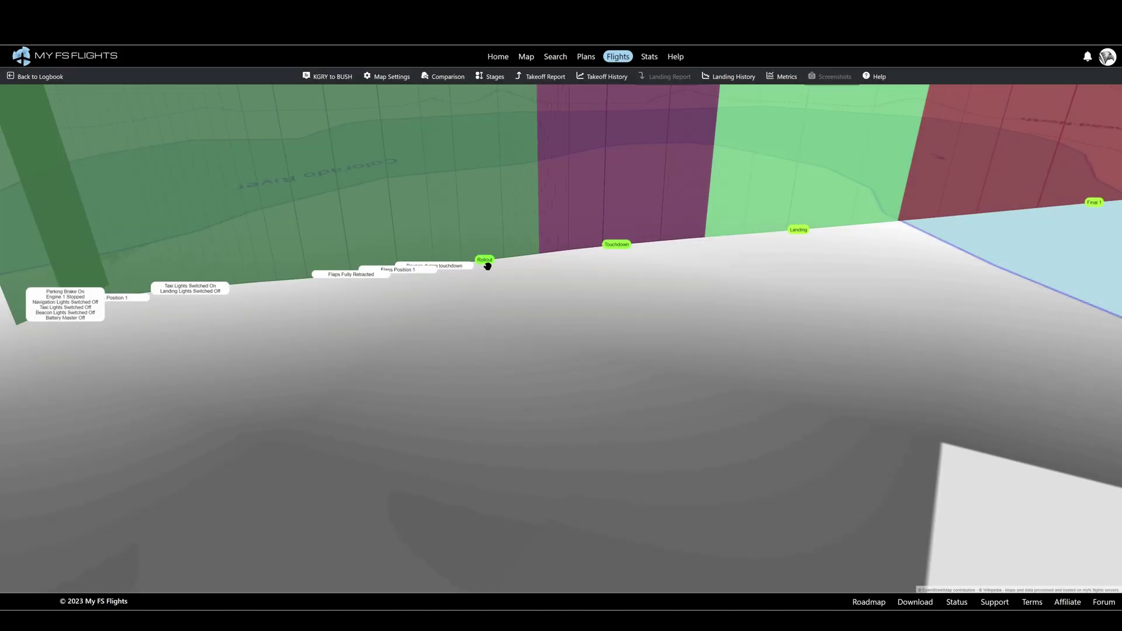
click(484, 261)
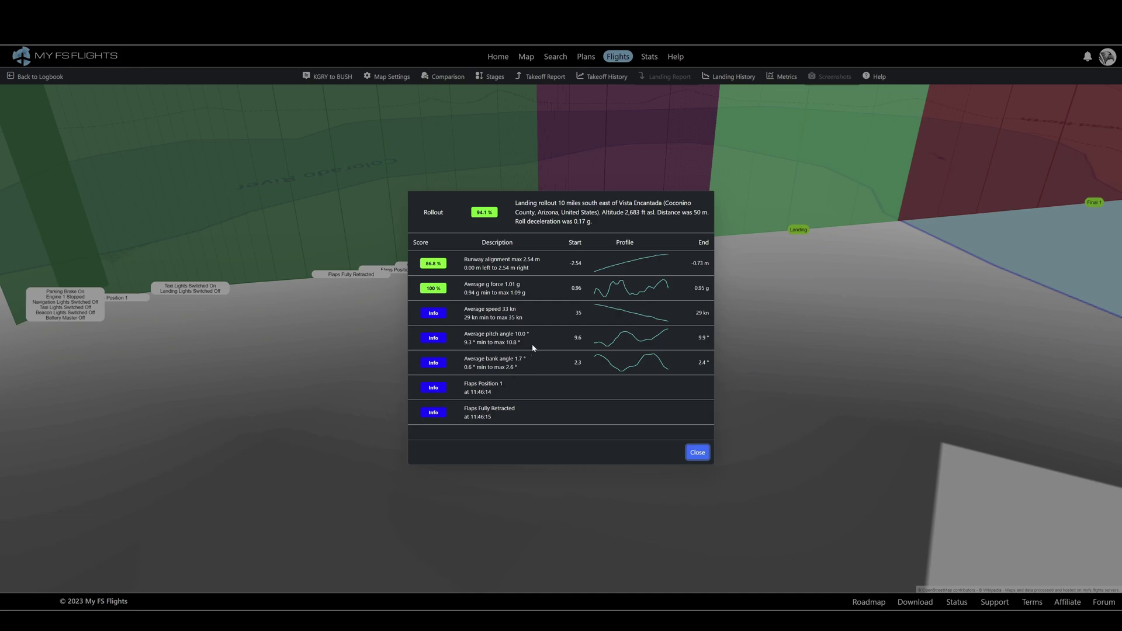
click(696, 453)
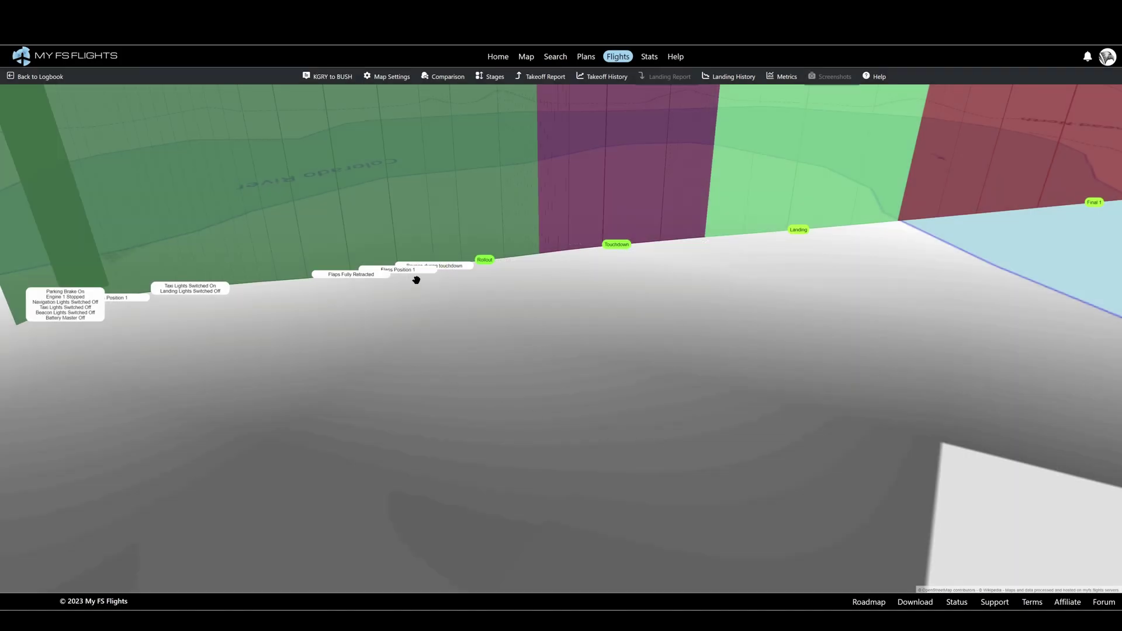
scroll(416, 280, up, 3)
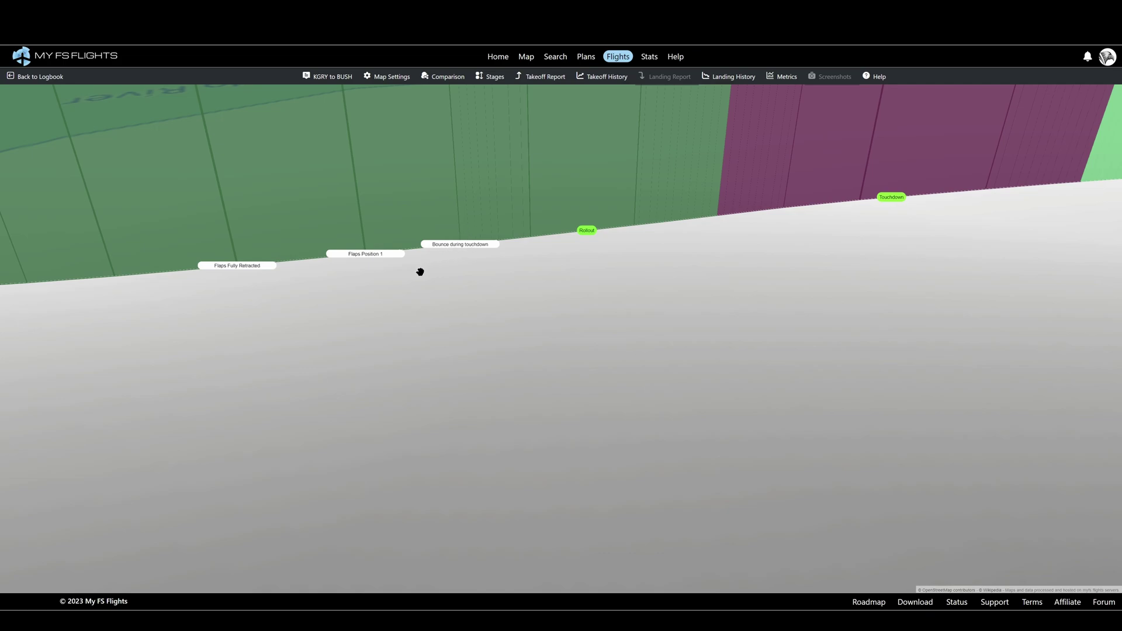
drag(420, 272, 772, 243)
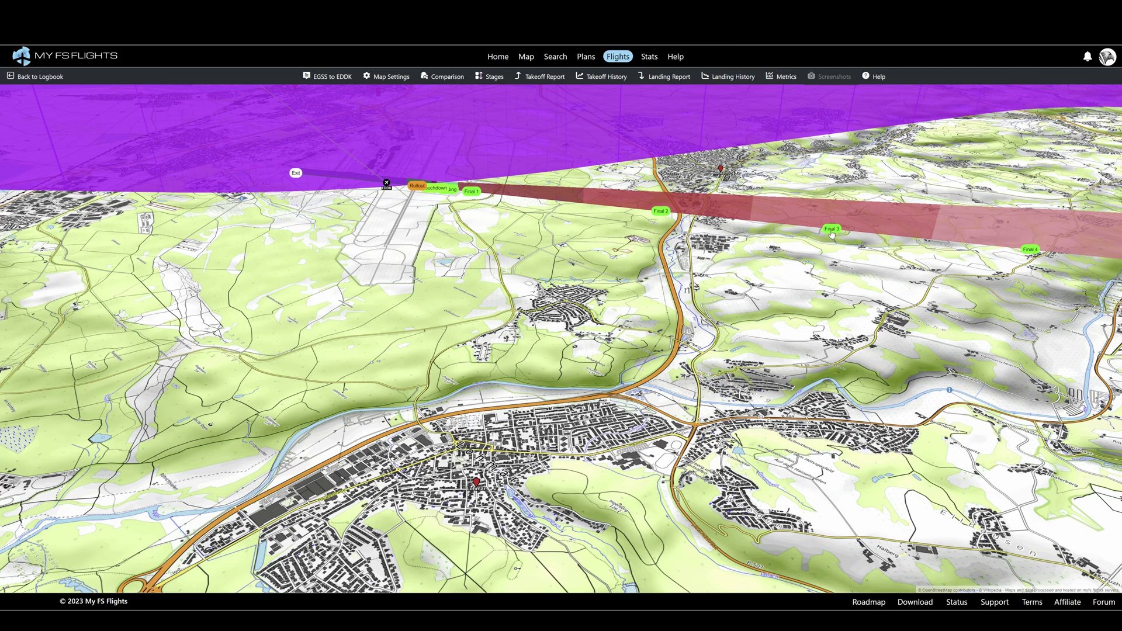
Review and close the Final 3, Landing and Touchdown stage score breakdowns.
click(831, 231)
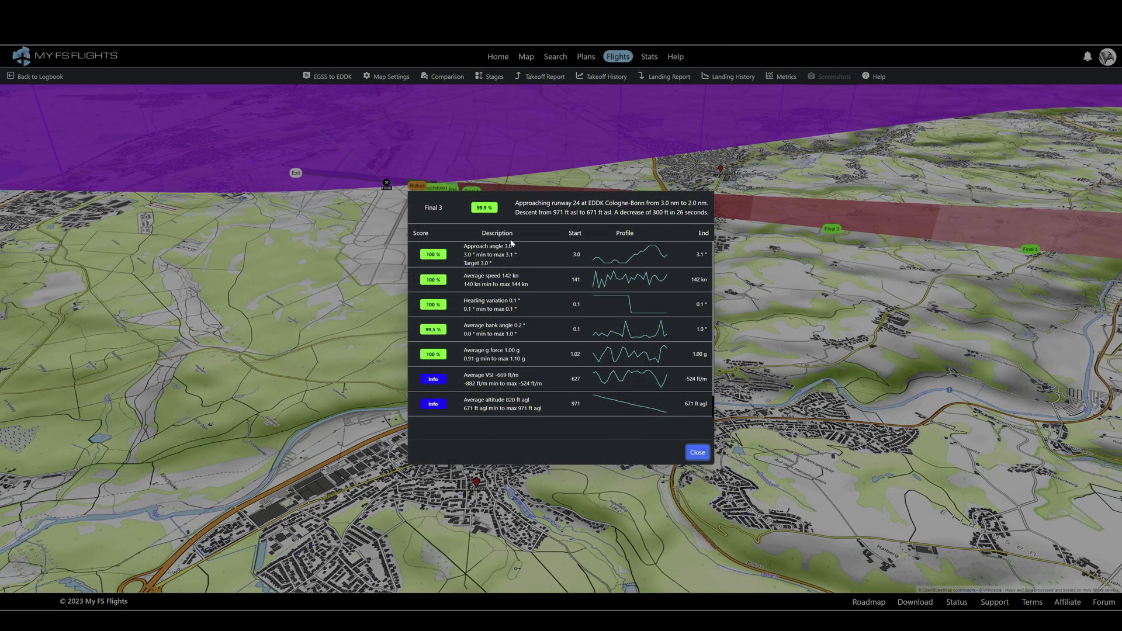
click(696, 452)
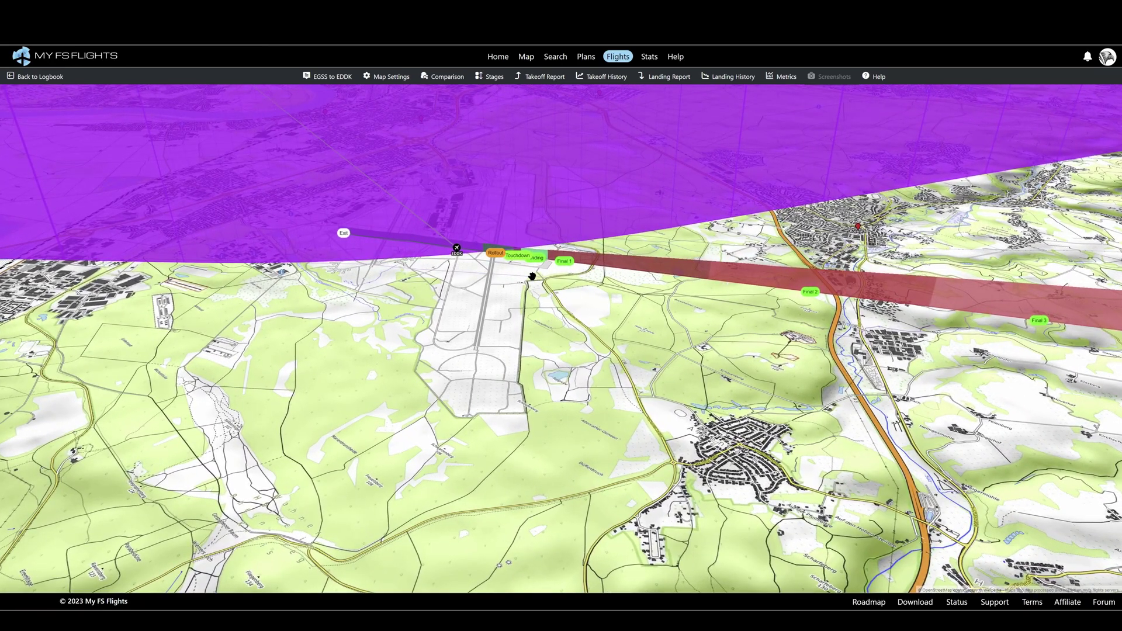
scroll(532, 277, up, 3)
scroll(532, 276, up, 2)
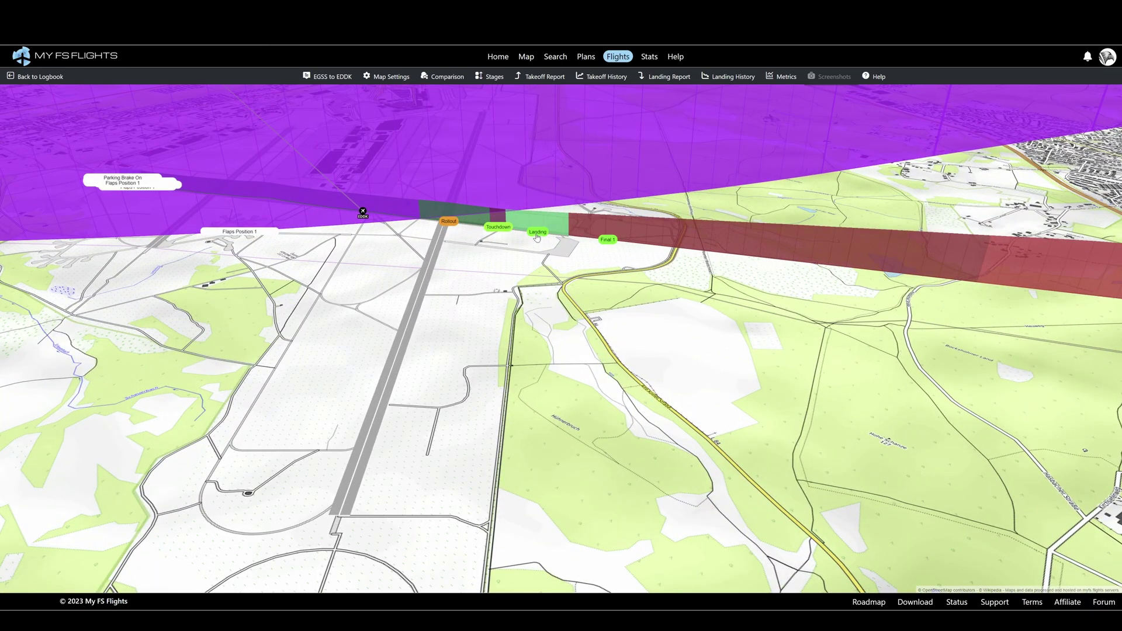
click(537, 234)
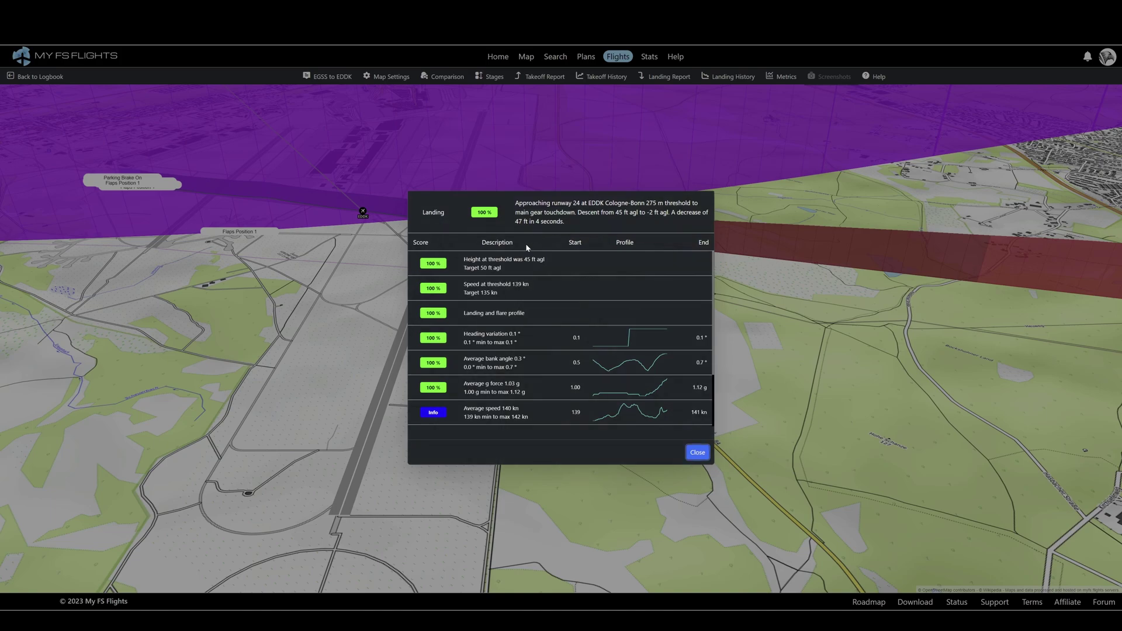
click(699, 459)
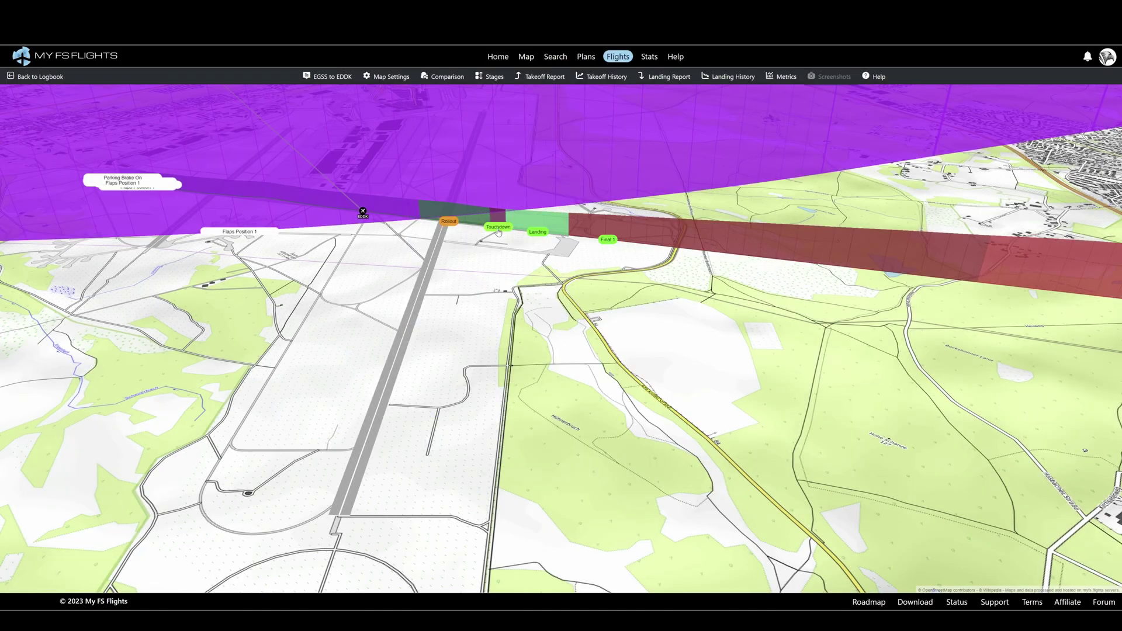
click(498, 227)
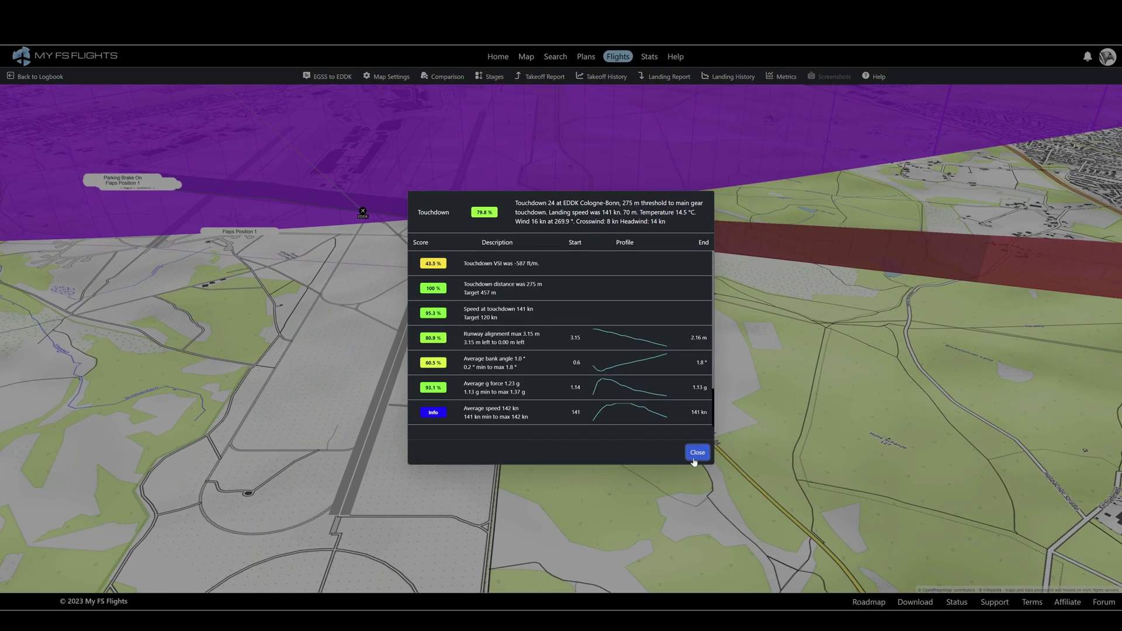
click(695, 455)
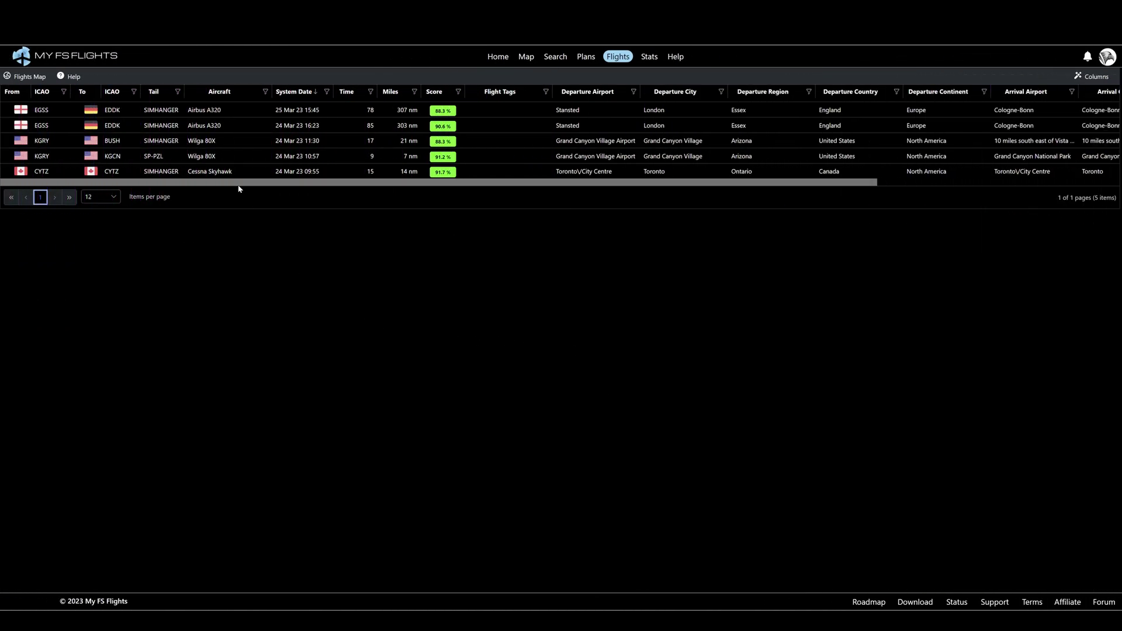
Open the CYTZ-to-CYTZ flight's Takeoff Report and scroll through its charts.
click(296, 174)
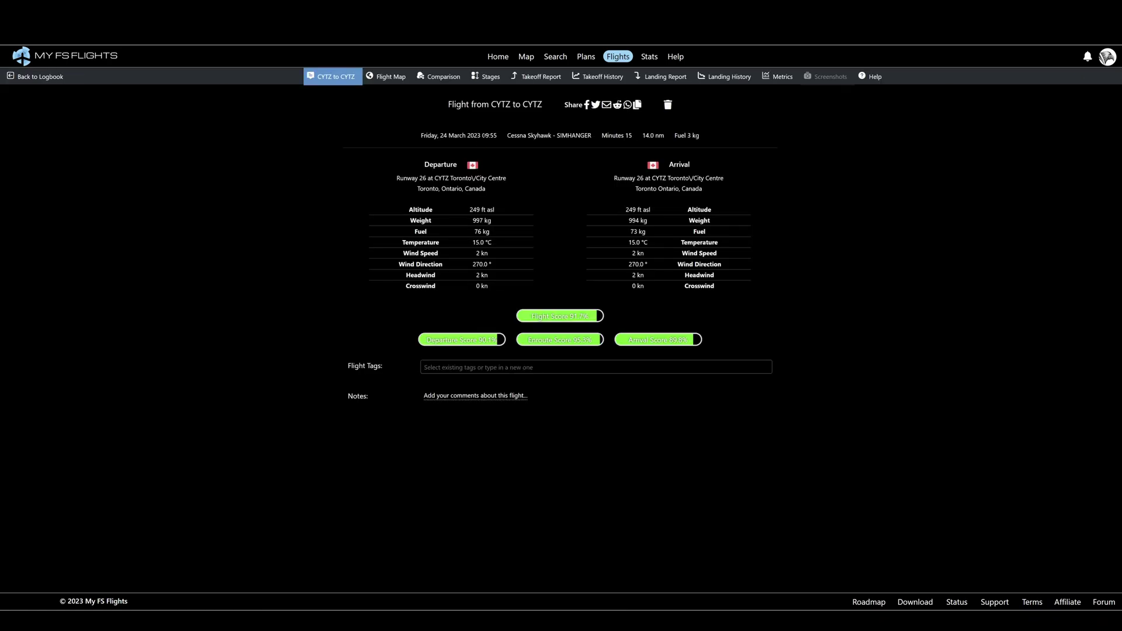
click(535, 79)
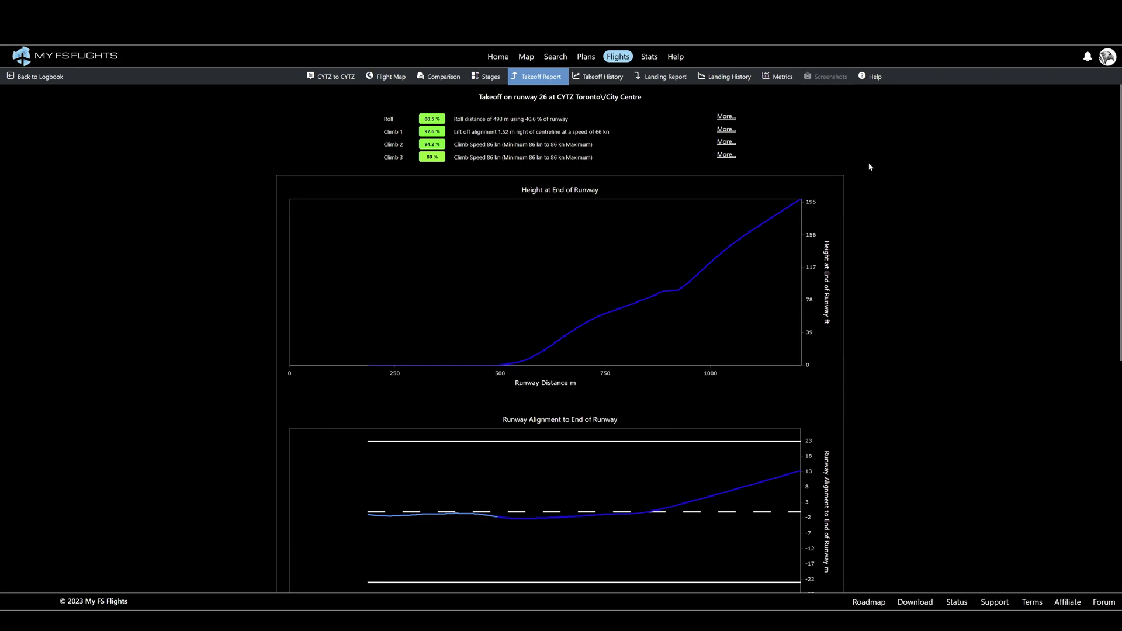
scroll(851, 244, down, 3)
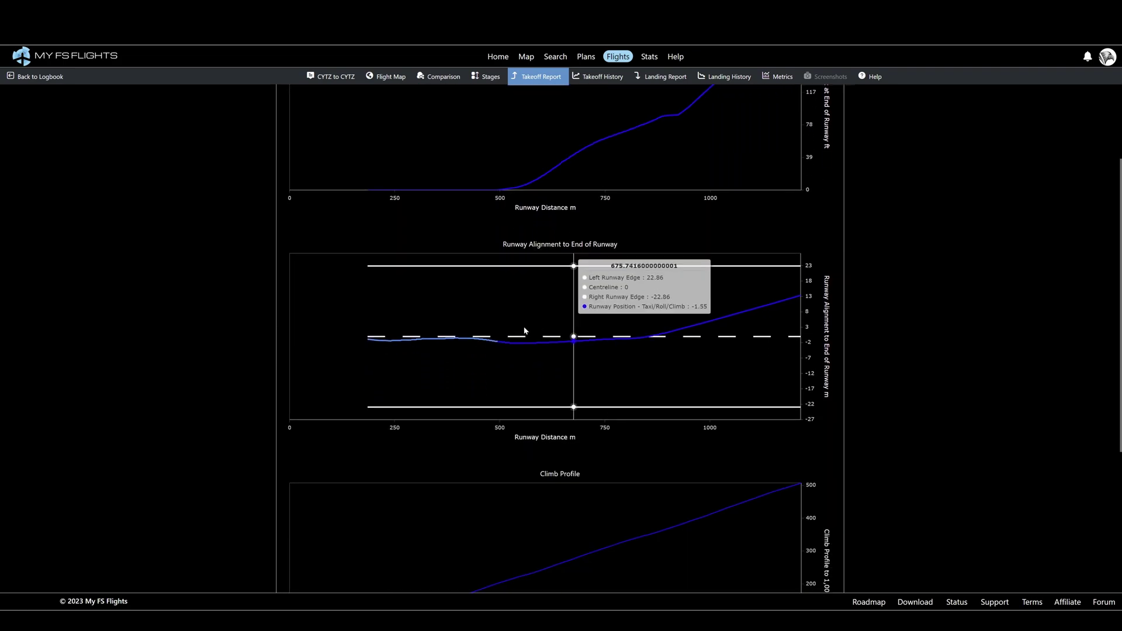
scroll(848, 302, down, 1)
scroll(848, 302, down, 6)
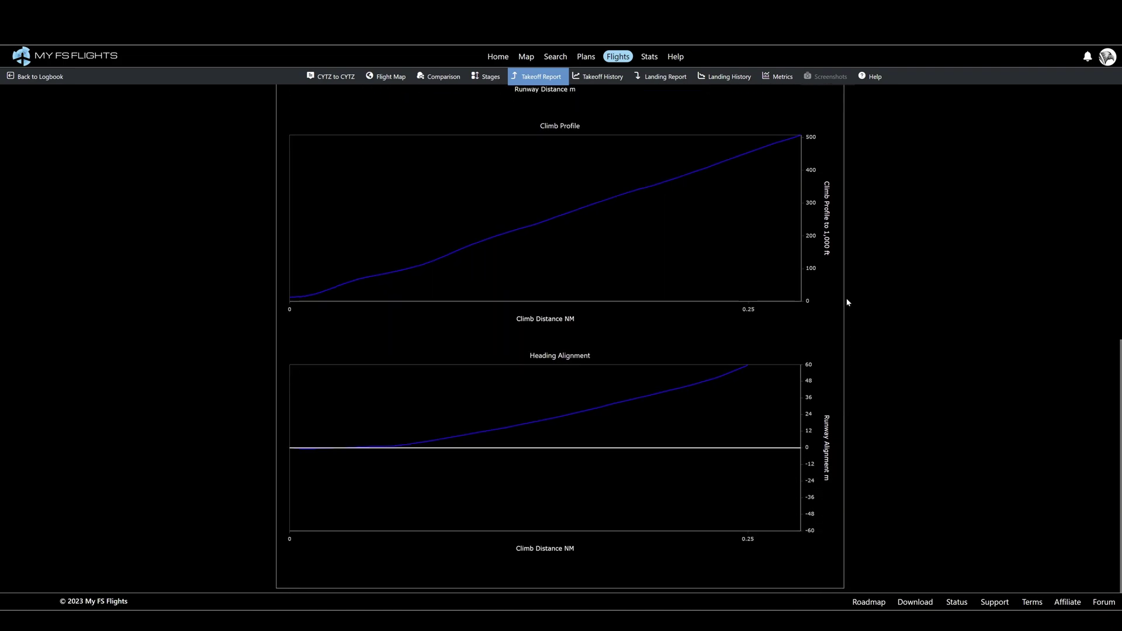
scroll(848, 303, up, 10)
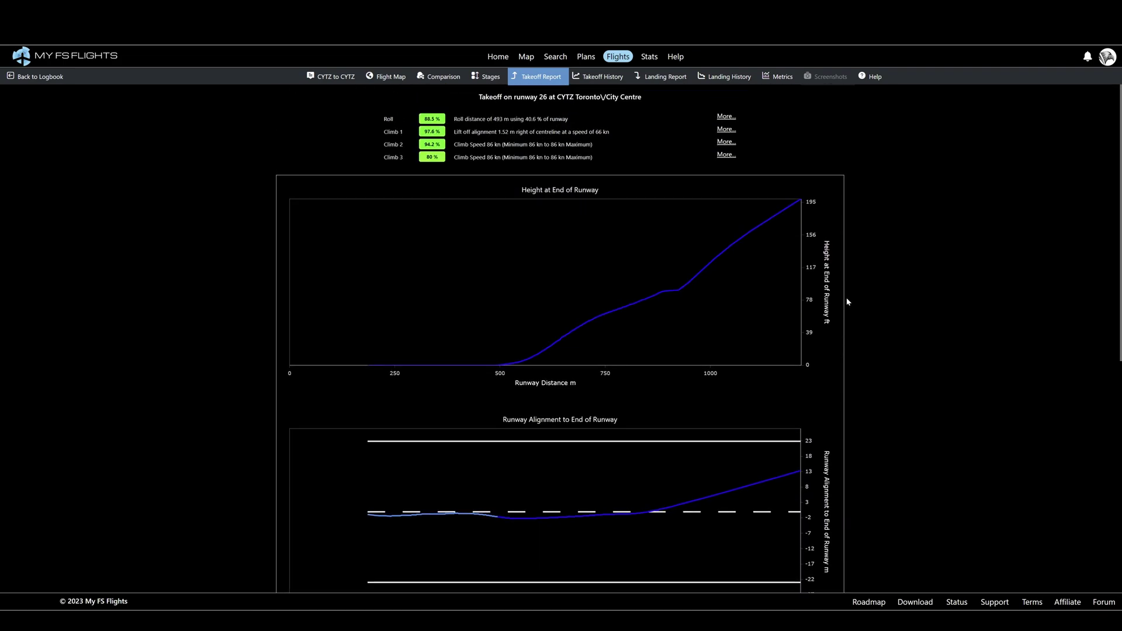
View the Landing Report: Final 1 76.9%, Touchdown 95.8%, Rollout 95.1%.
click(664, 78)
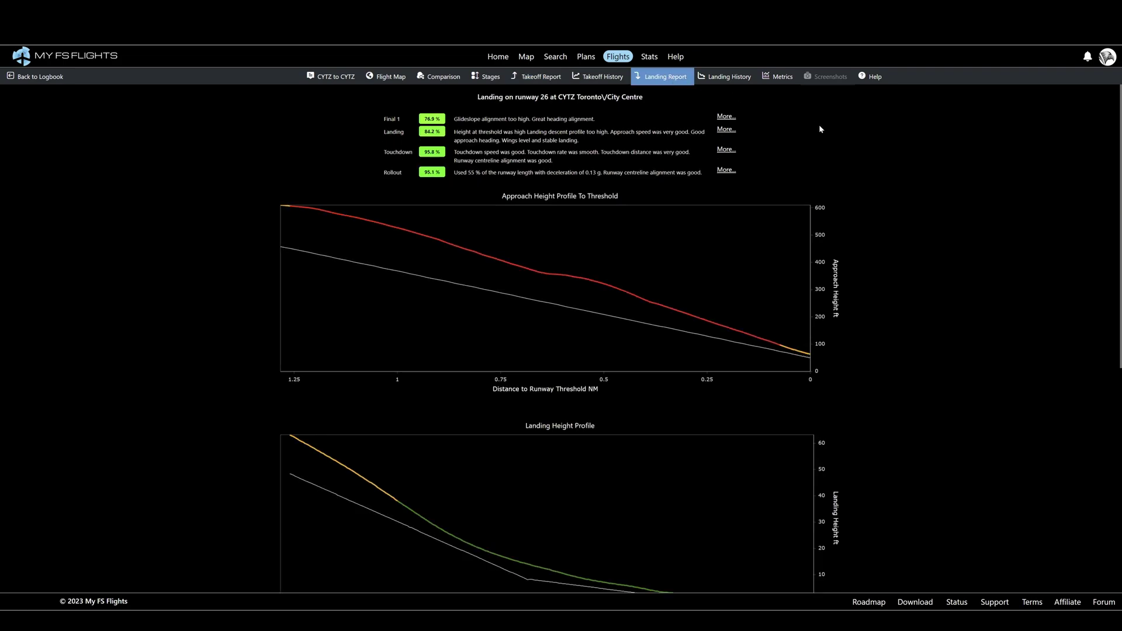
scroll(884, 252, down, 6)
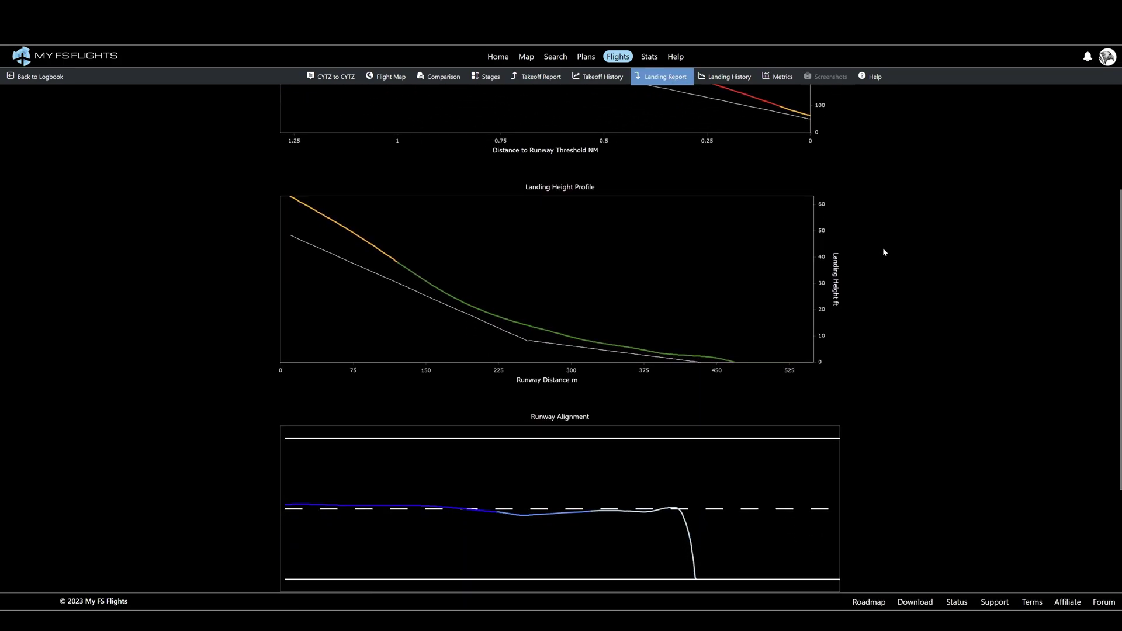
scroll(884, 252, up, 6)
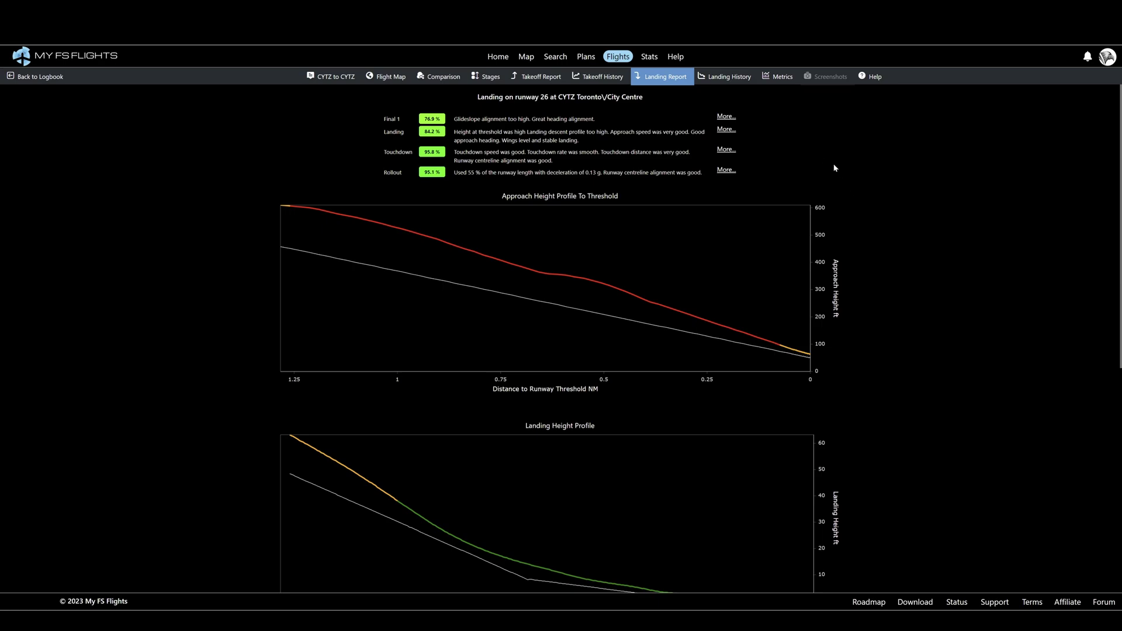
Open the EGSS-EDDK flight plan from the Plans list on the route map.
click(588, 57)
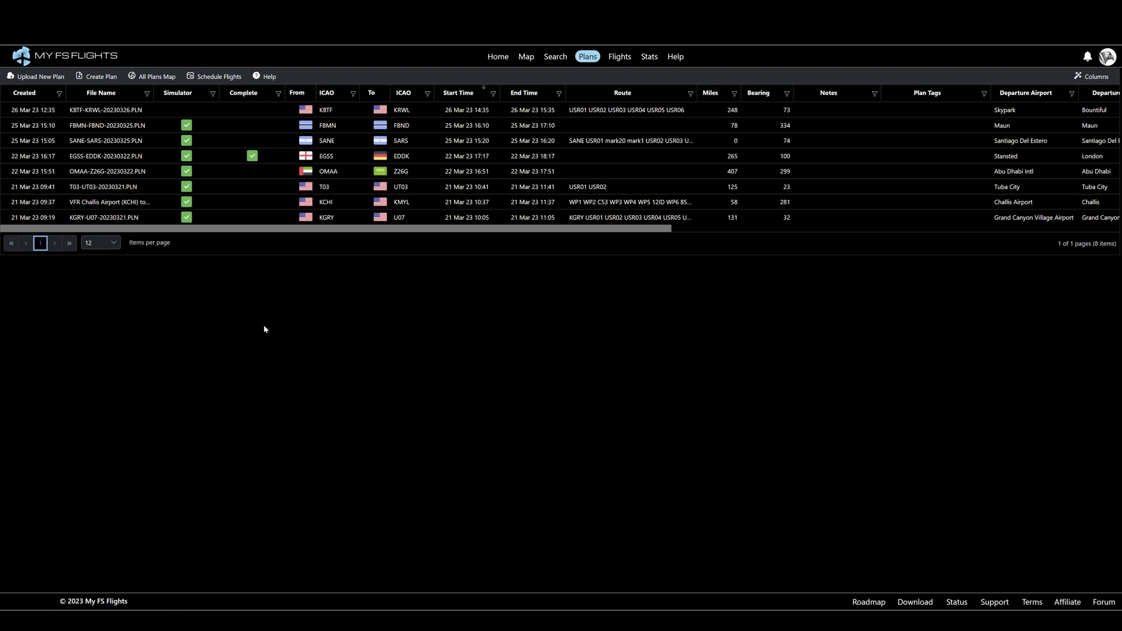
double_click(92, 157)
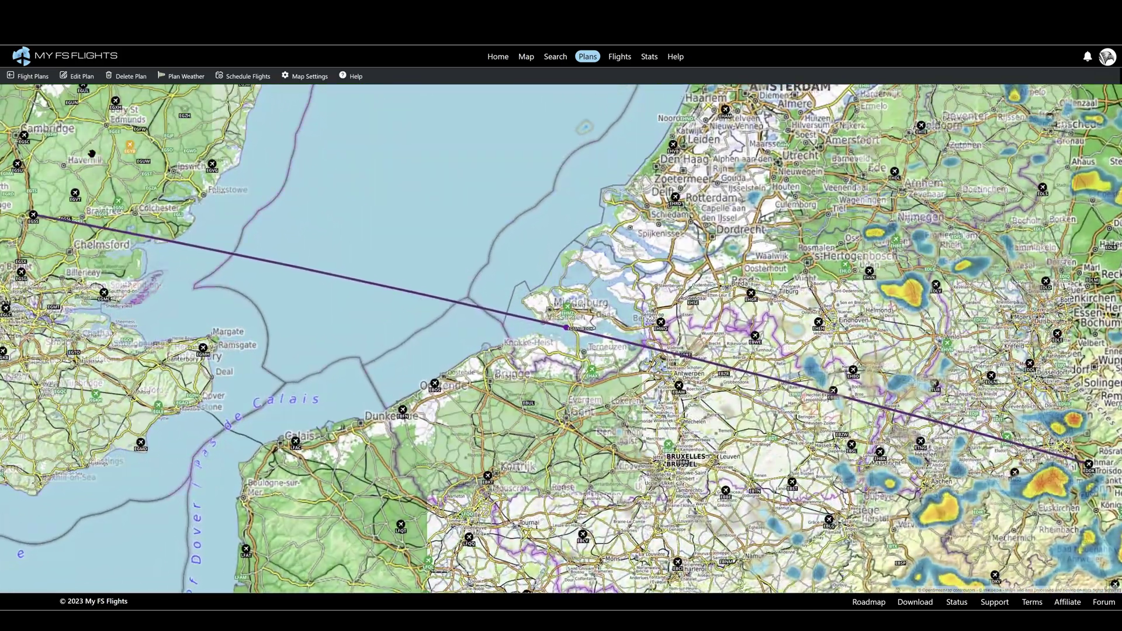
scroll(462, 337, down, 1)
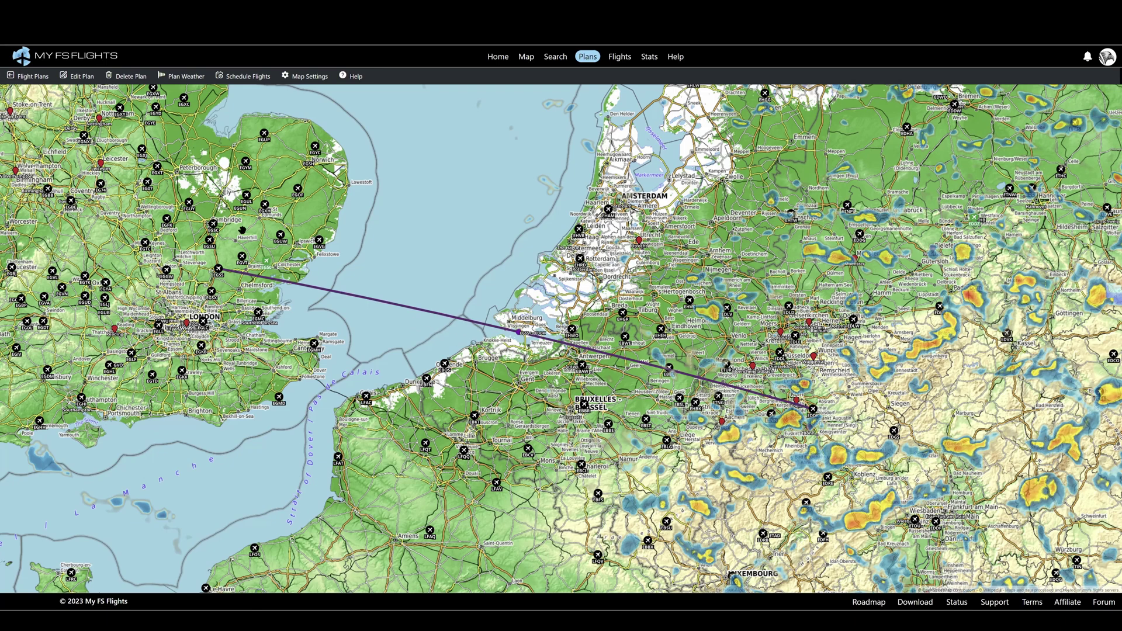
Reroute the plan through waypoints near Ipswich, Leiden and Brussels, then review the Plan Weather.
click(80, 76)
drag(518, 332, 319, 240)
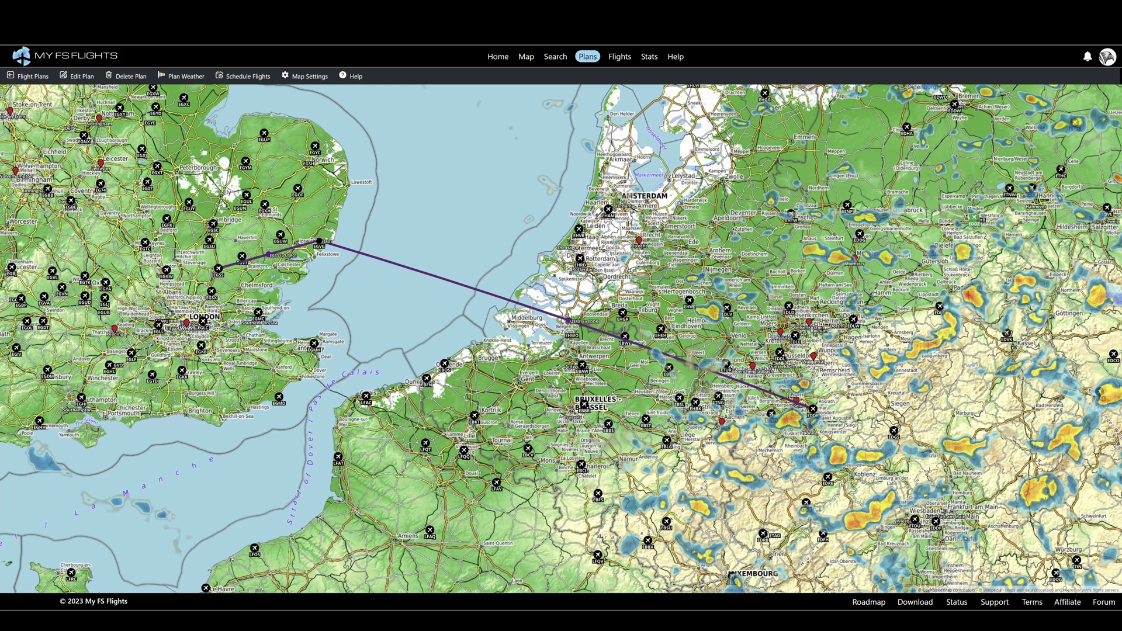
click(570, 320)
drag(570, 281, 578, 226)
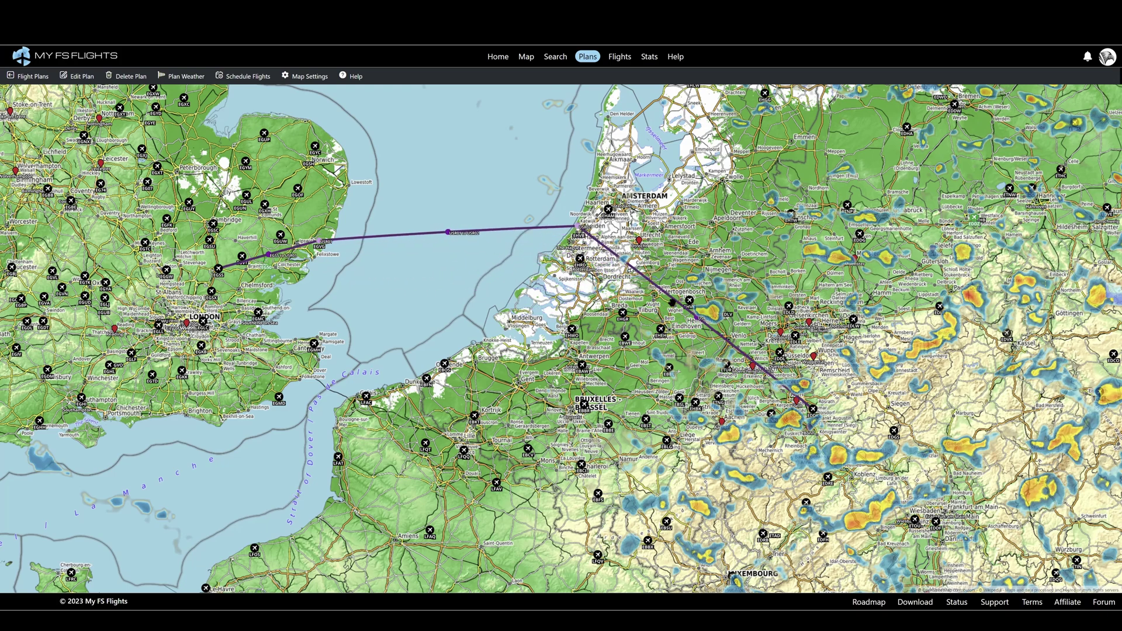
mouse_move(698, 319)
mouse_down()
mouse_move(725, 350)
mouse_move(583, 403)
mouse_up()
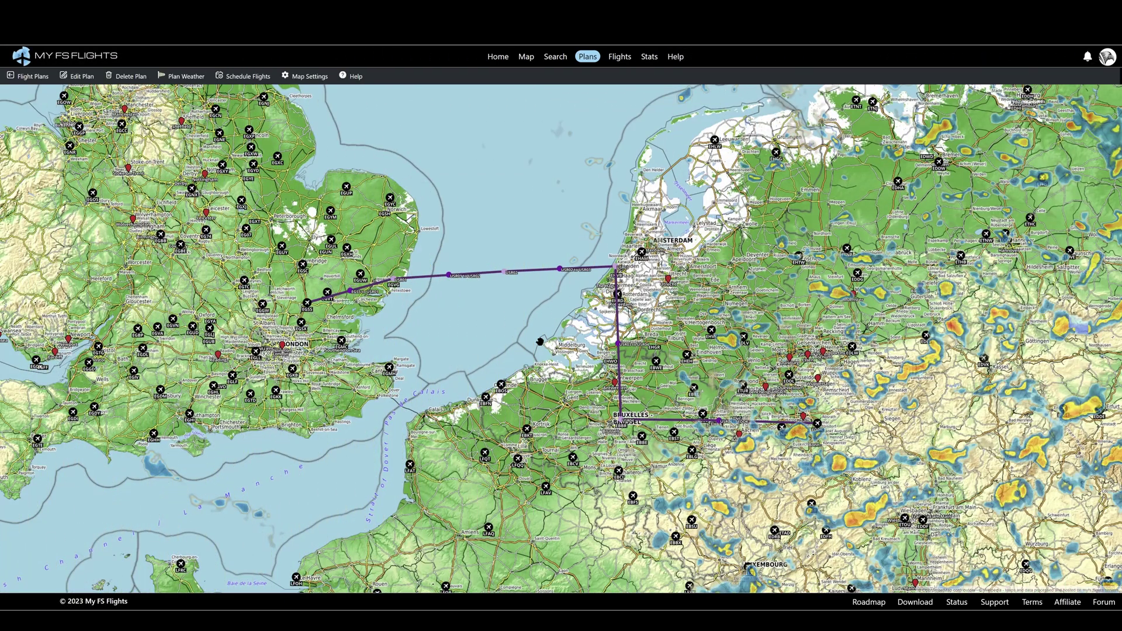
click(189, 82)
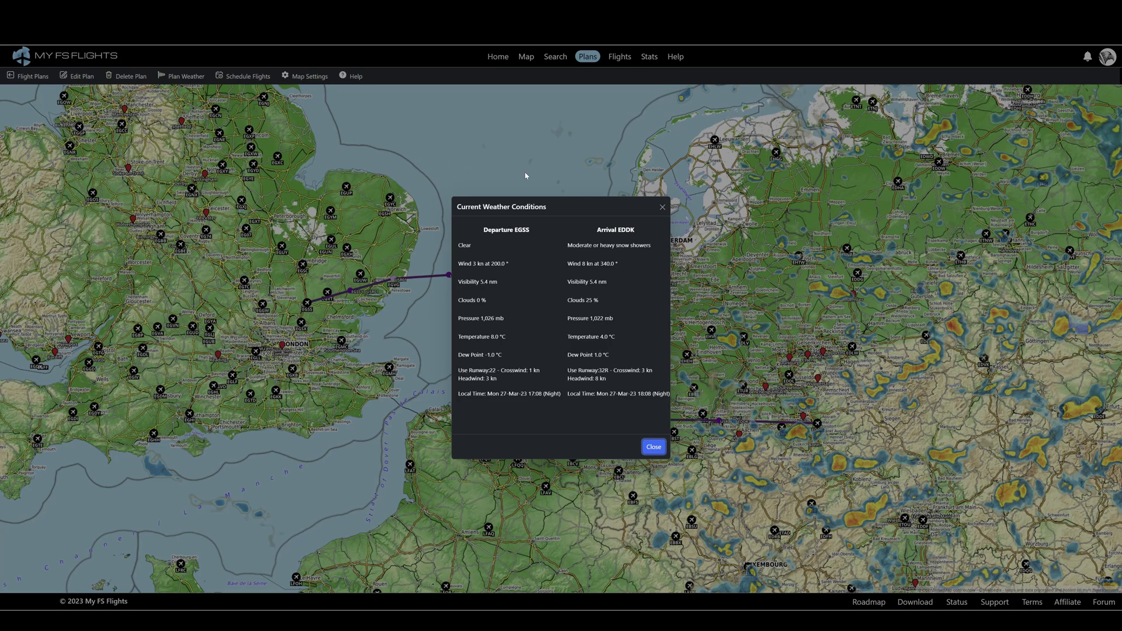
click(664, 210)
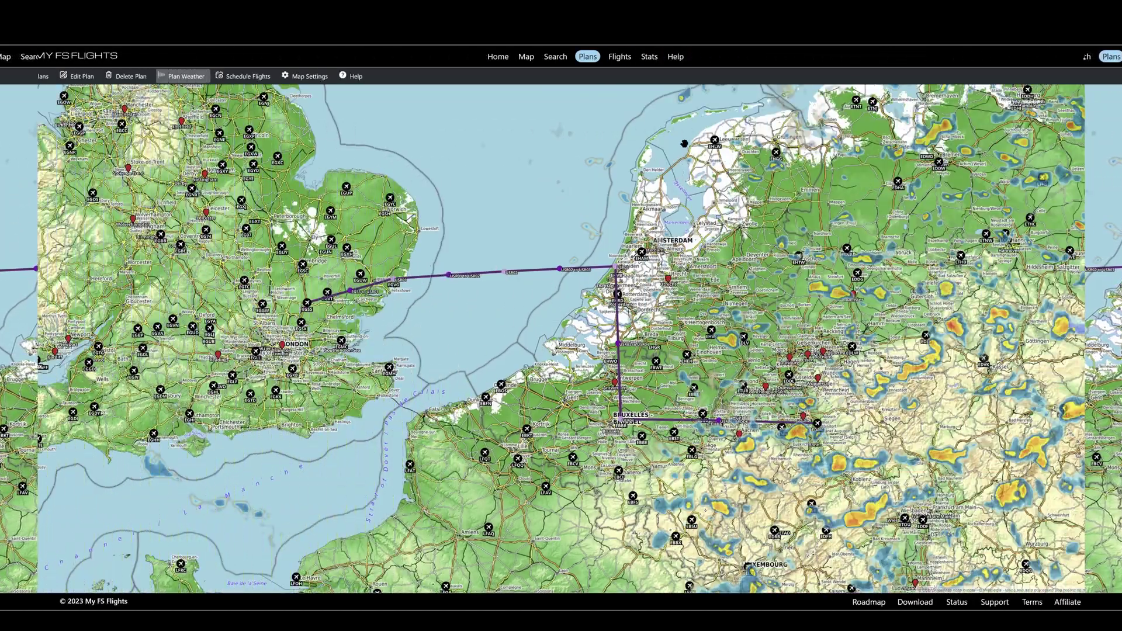
Open Stats and scroll through the activity, monthly score and top aircraft and airport charts.
click(647, 57)
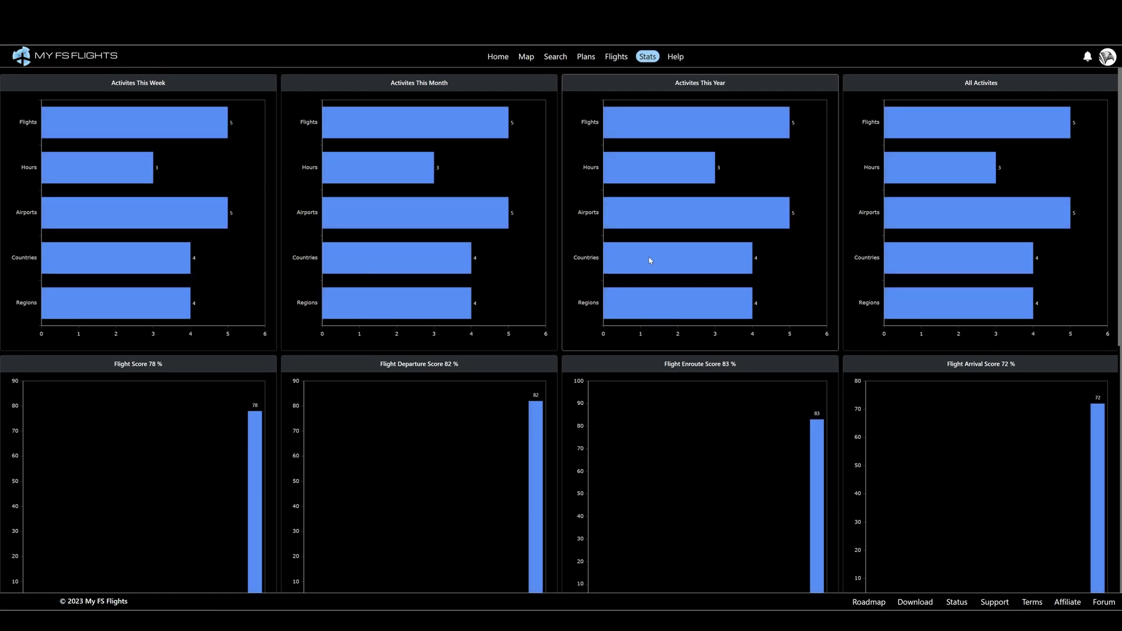
scroll(650, 260, down, 3)
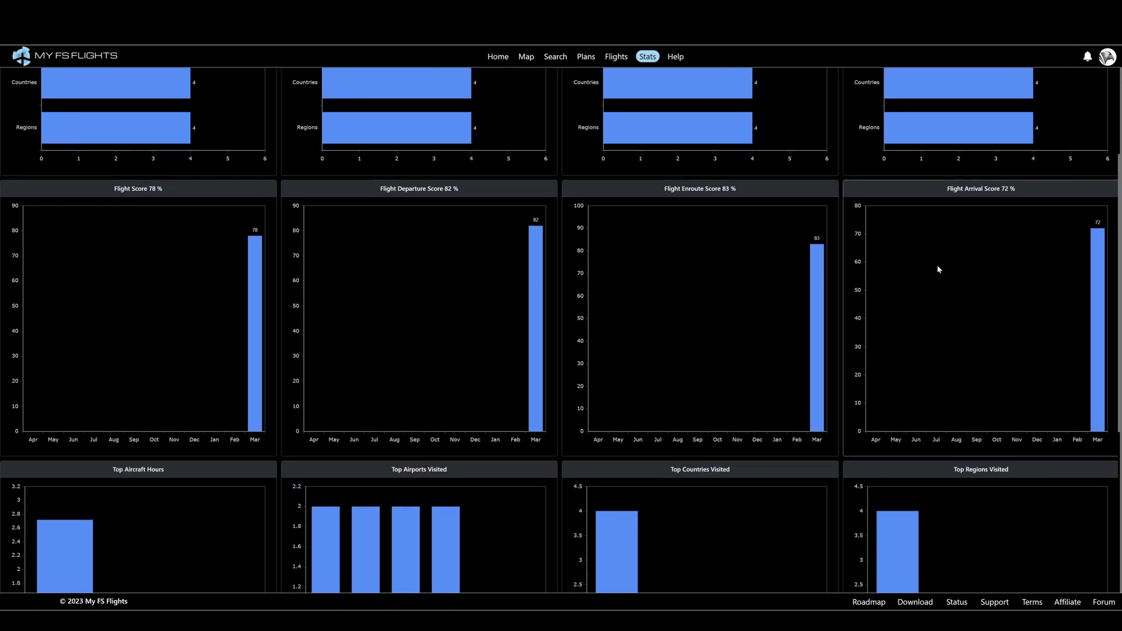
scroll(937, 267, down, 3)
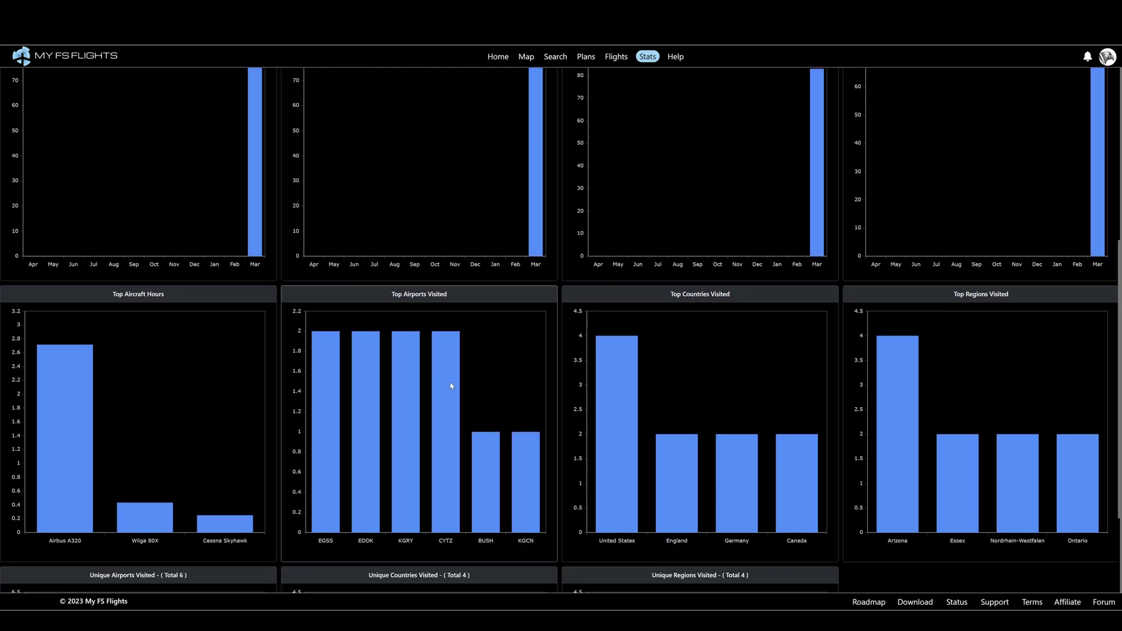
click(675, 56)
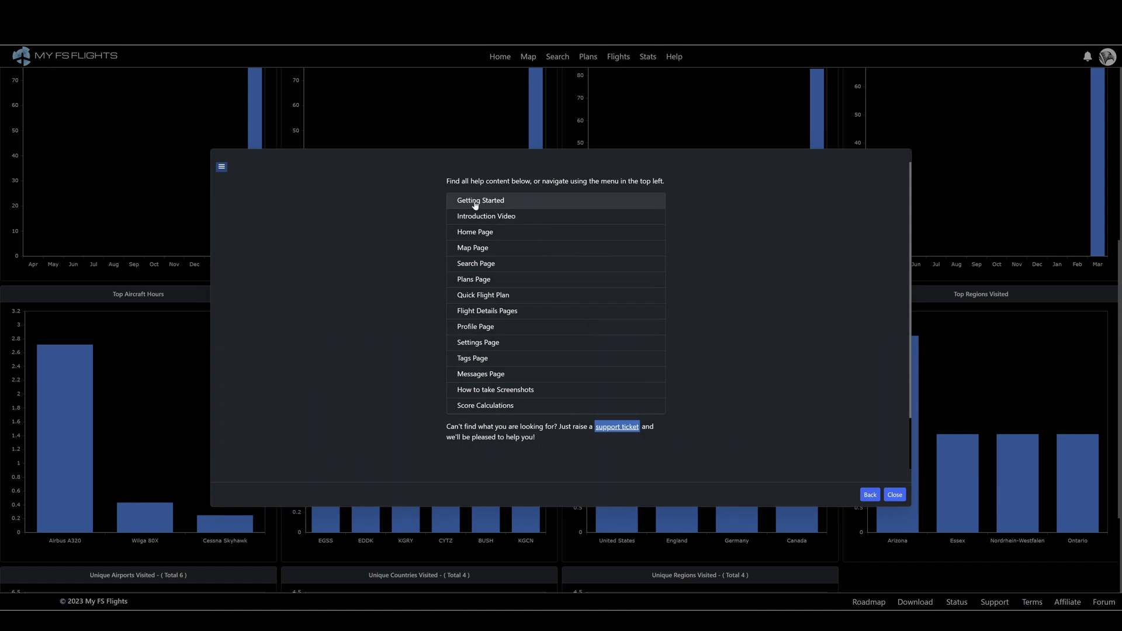
click(476, 247)
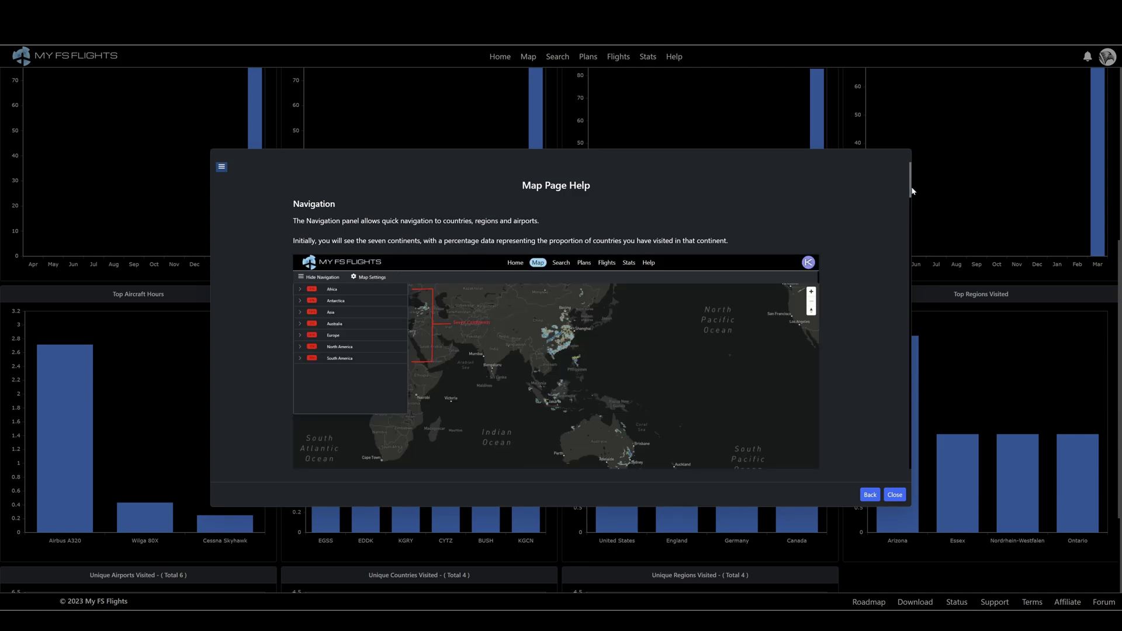
drag(911, 194, 912, 471)
click(894, 495)
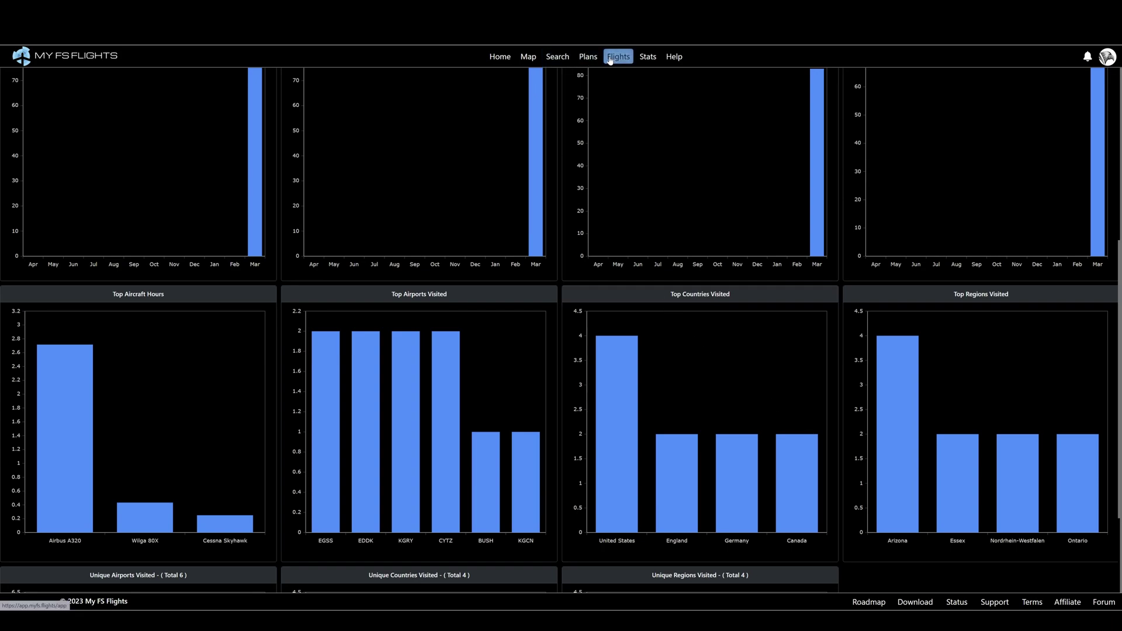
Search for destination airports from EGSS Stansted using the default filters.
click(560, 56)
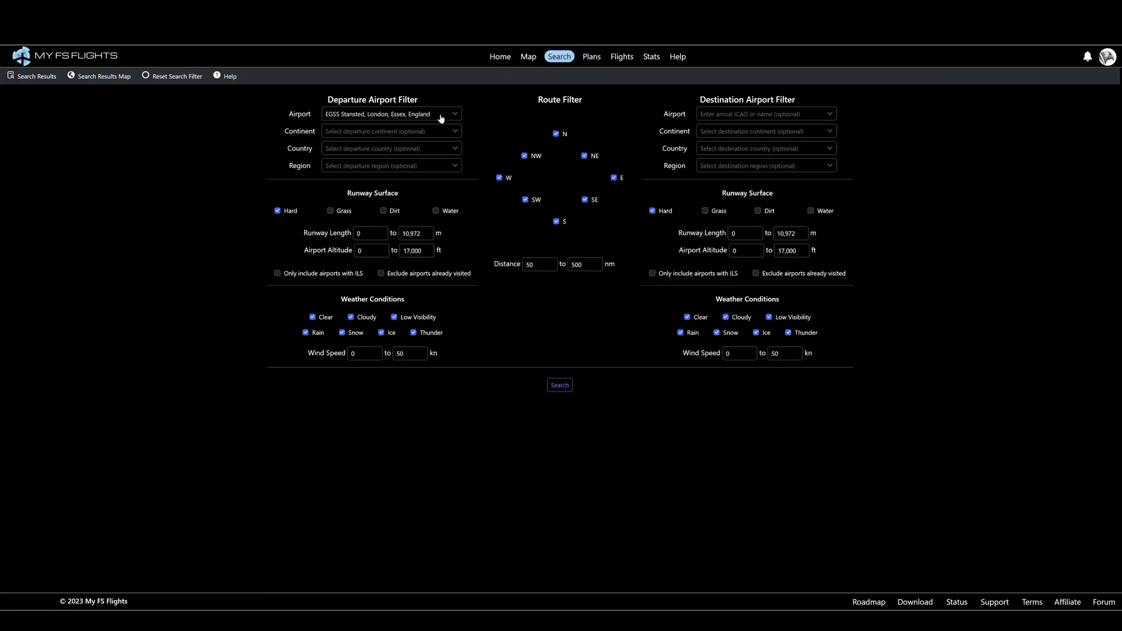
click(560, 386)
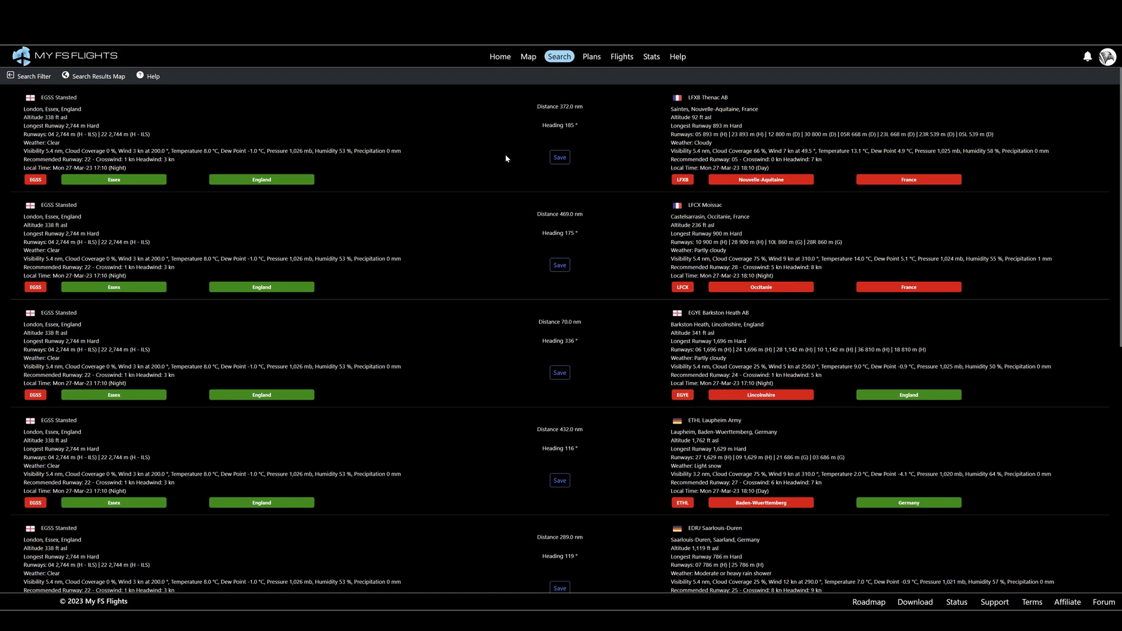
Return to the Home dashboard listing flight suggestions from EGSS Stansted.
click(501, 57)
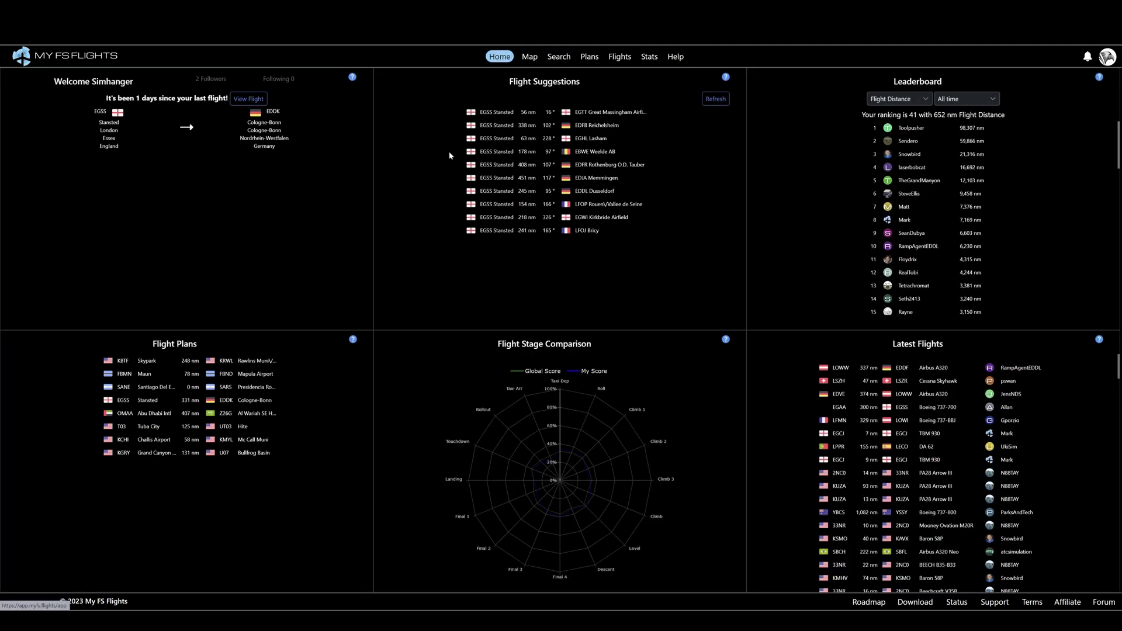